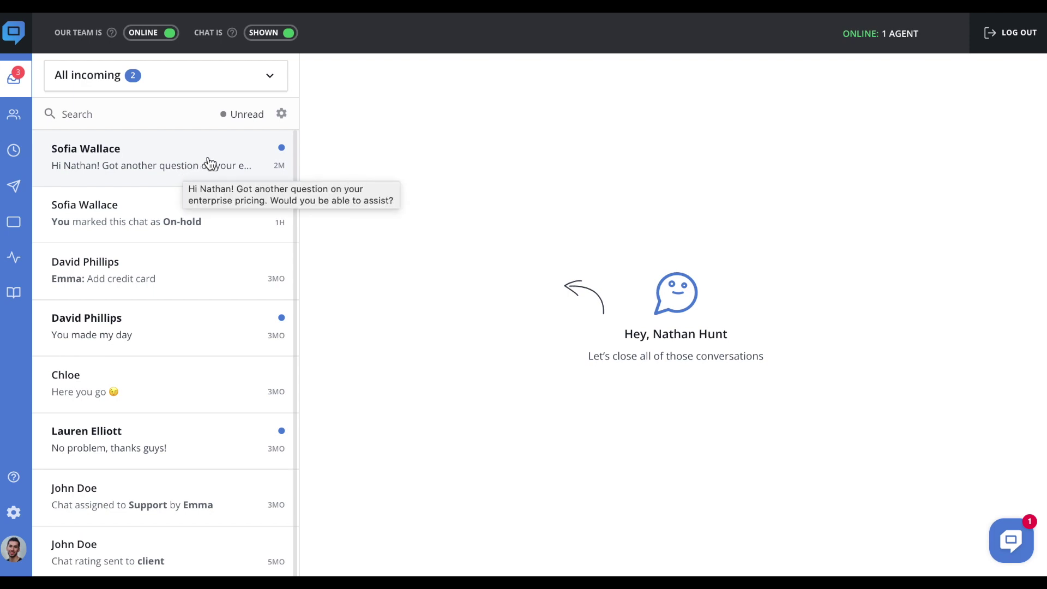
Configure the chat list to show the customer avatar, tags and the extra attribute Company, and apply the settings
{"action": "left_click", "coordinate": [282, 115]}
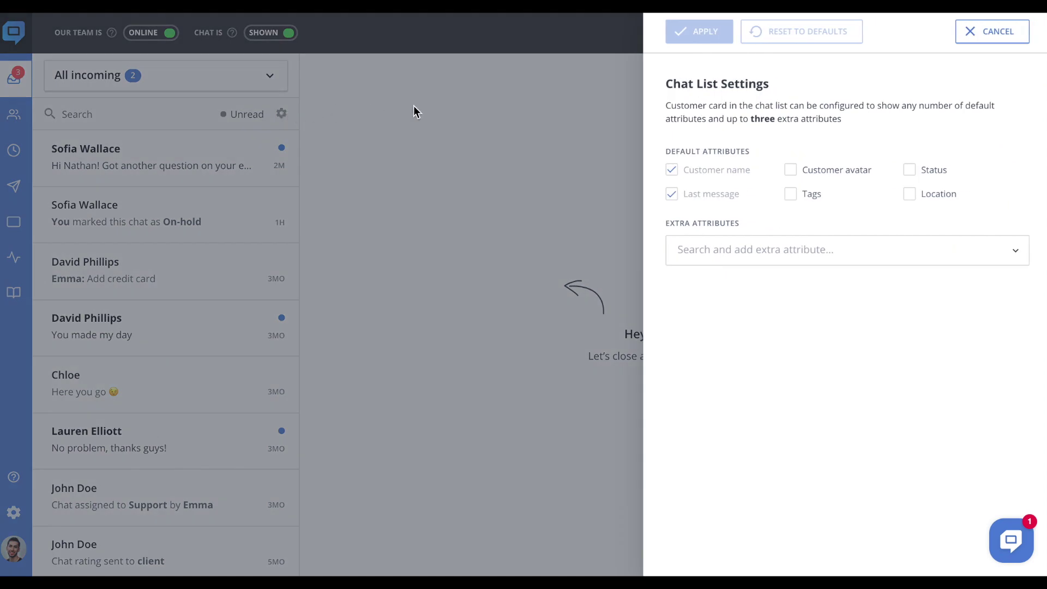
{"action": "left_click", "coordinate": [790, 170]}
{"action": "left_click", "coordinate": [792, 197]}
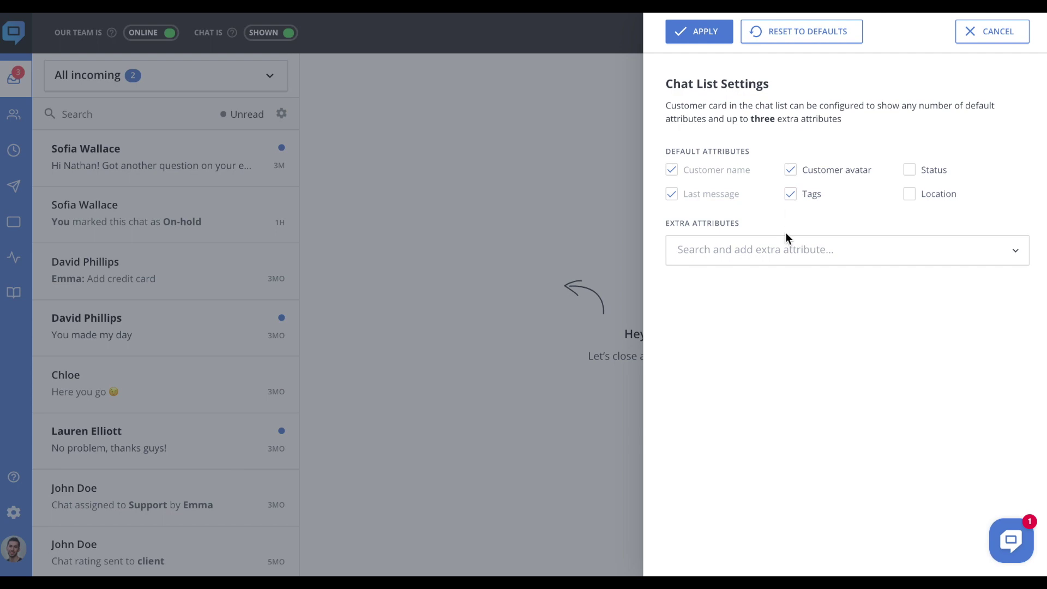
{"action": "left_click", "coordinate": [785, 248]}
{"action": "scroll", "coordinate": [791, 321], "scroll_direction": "down", "scroll_amount": 5}
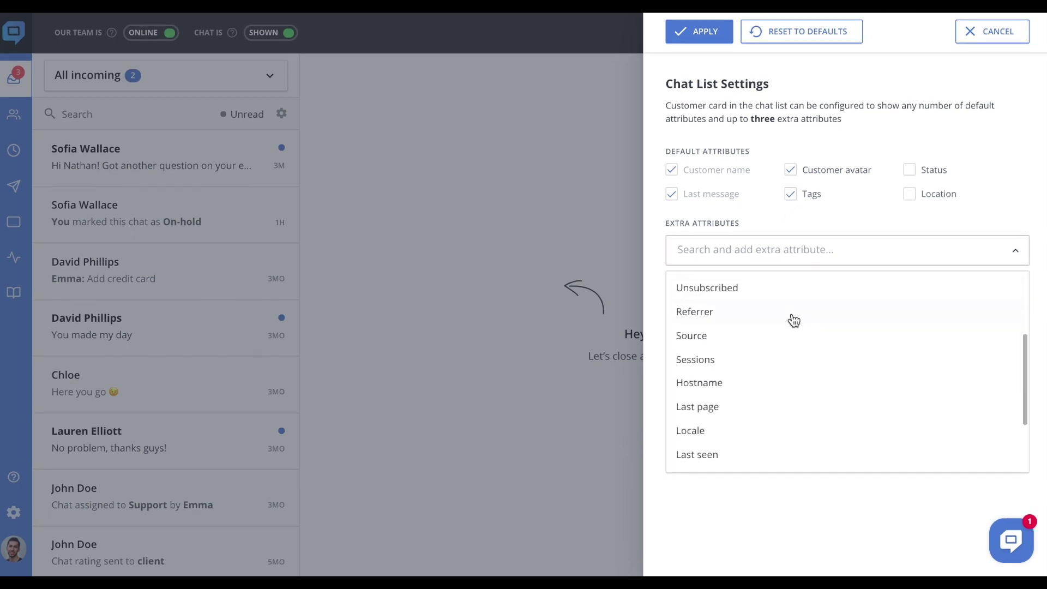
{"action": "scroll", "coordinate": [790, 322], "scroll_direction": "up", "scroll_amount": 5}
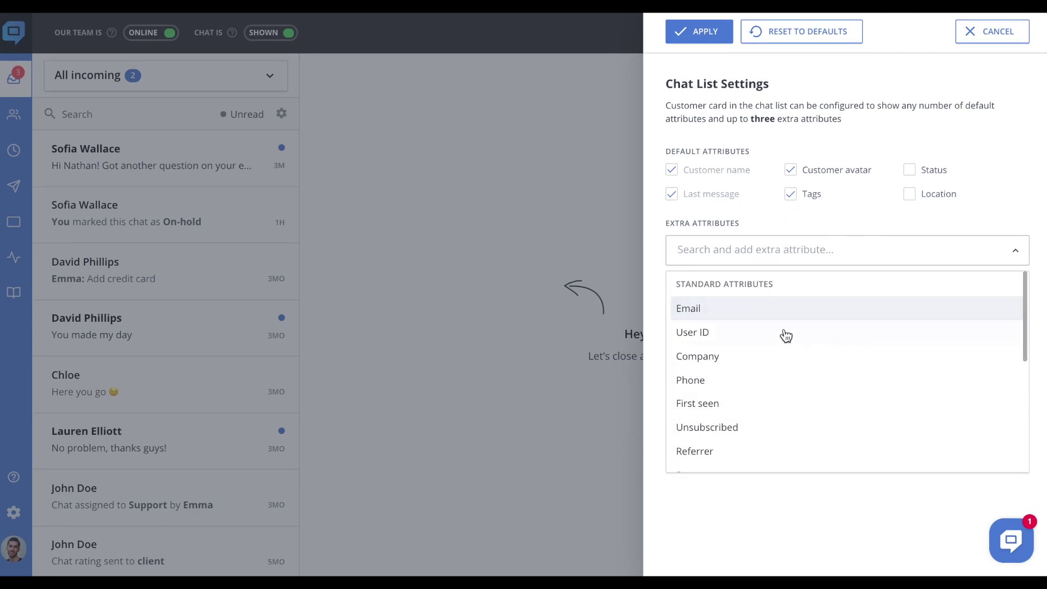
{"action": "left_click", "coordinate": [780, 355]}
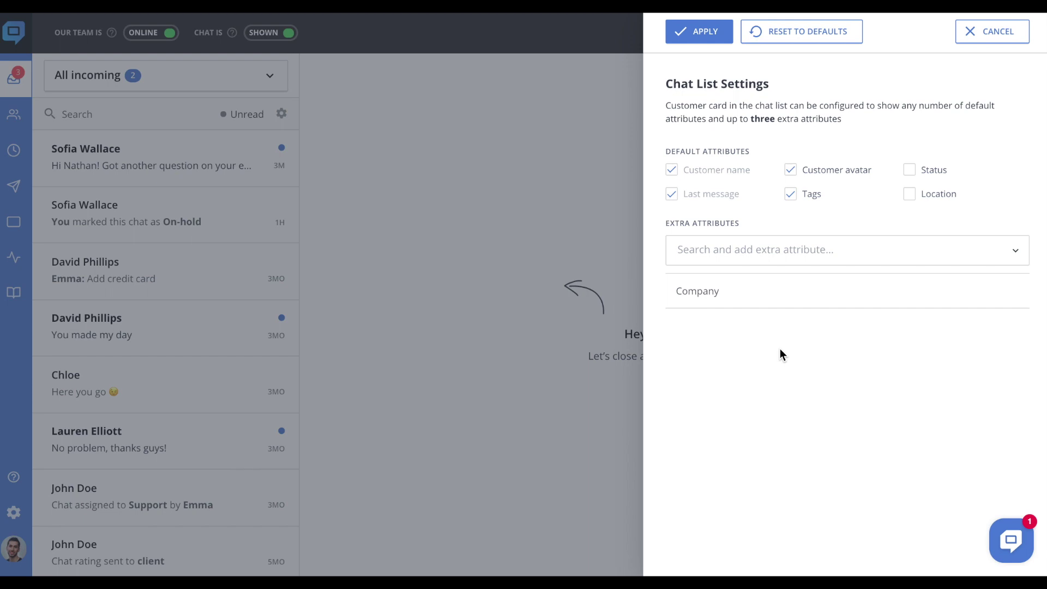
{"action": "left_click", "coordinate": [697, 31]}
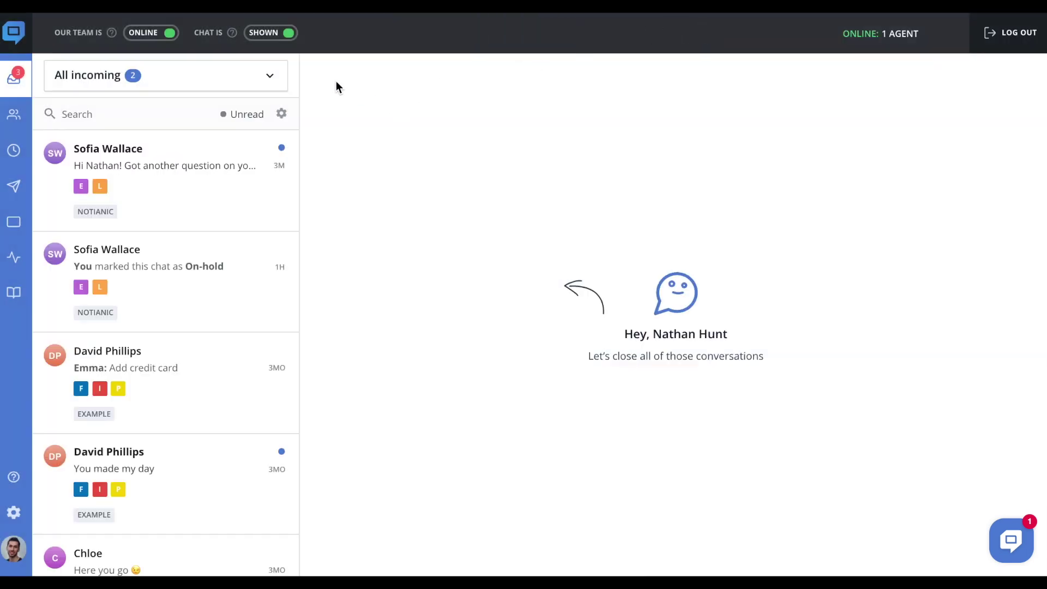
Start a new custom inbox, name it 1 and restrict it to chats with the Open status
{"action": "left_click", "coordinate": [269, 82]}
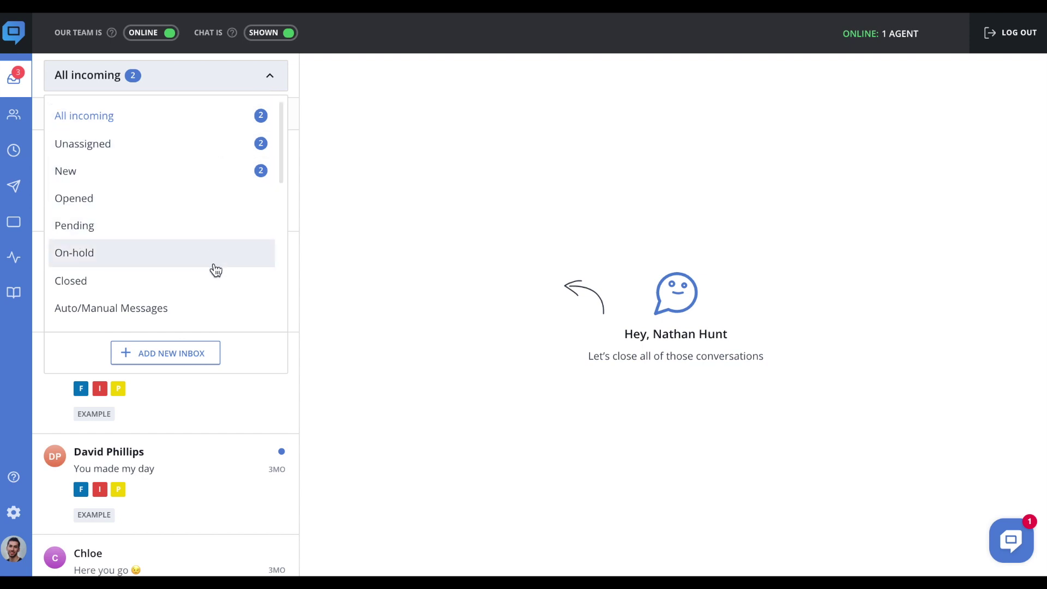
{"action": "scroll", "coordinate": [215, 282], "scroll_direction": "down", "scroll_amount": 3}
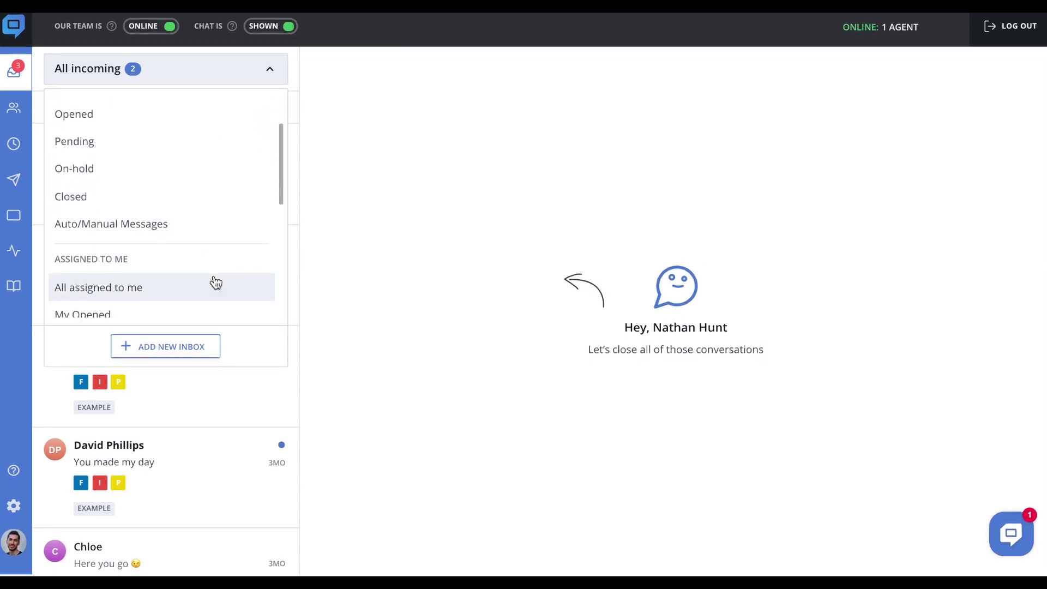
{"action": "scroll", "coordinate": [216, 282], "scroll_direction": "down", "scroll_amount": 3}
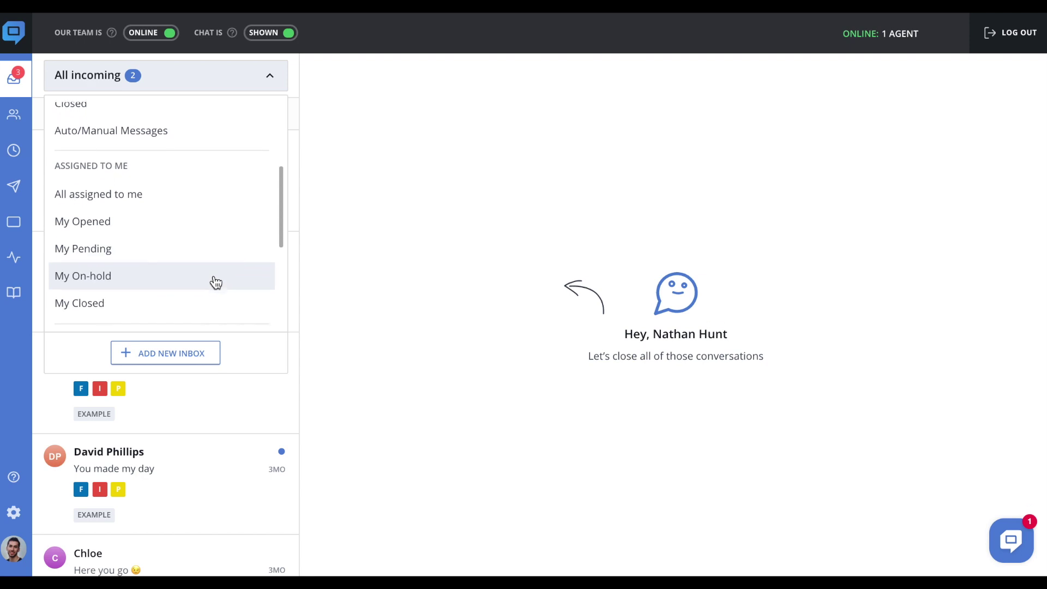
{"action": "scroll", "coordinate": [216, 282], "scroll_direction": "down", "scroll_amount": 3}
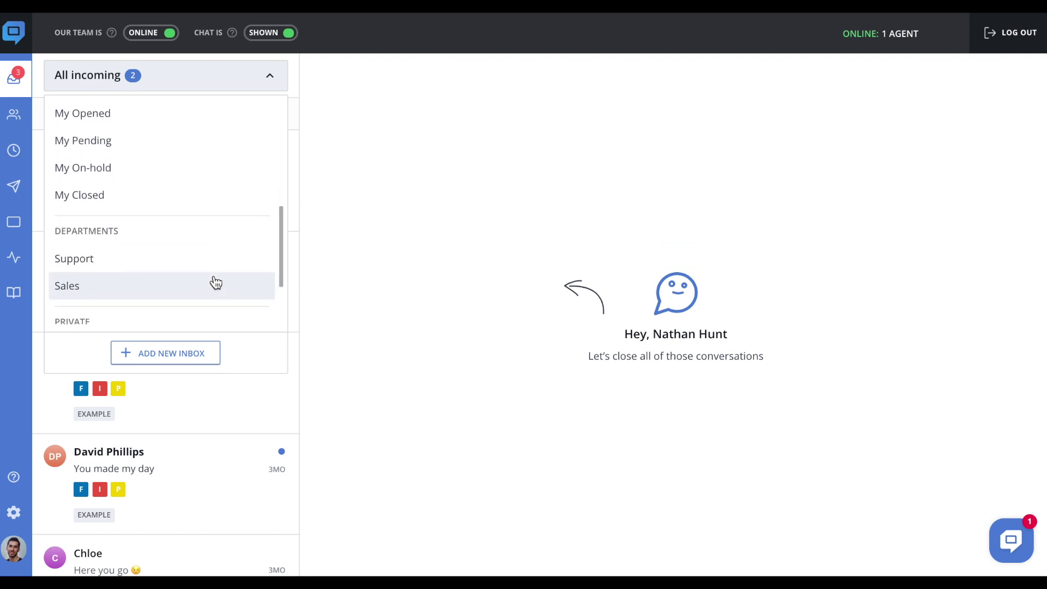
{"action": "scroll", "coordinate": [215, 282], "scroll_direction": "down", "scroll_amount": 4}
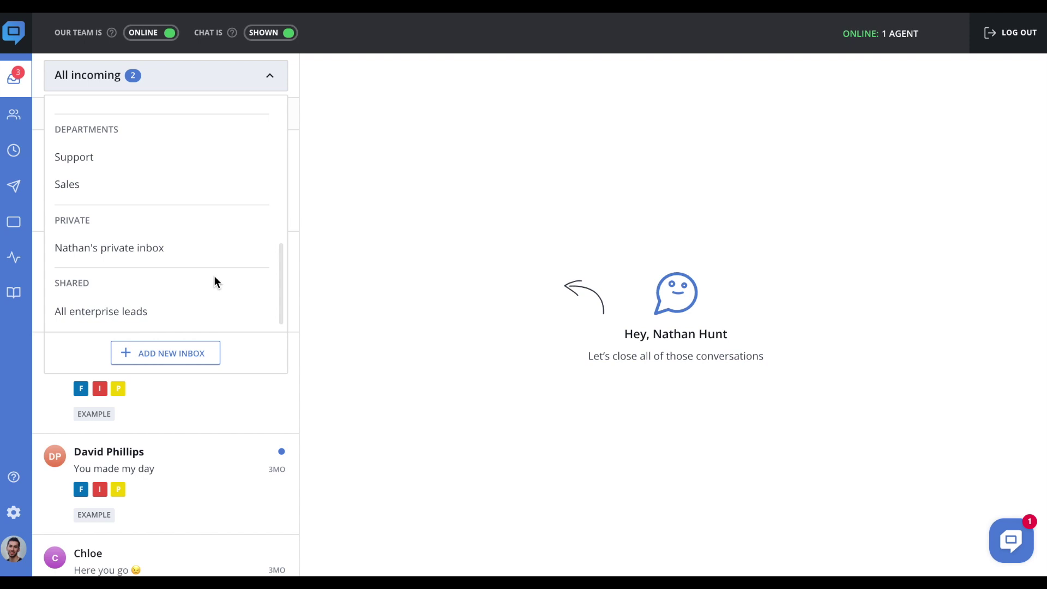
{"action": "left_click", "coordinate": [158, 356]}
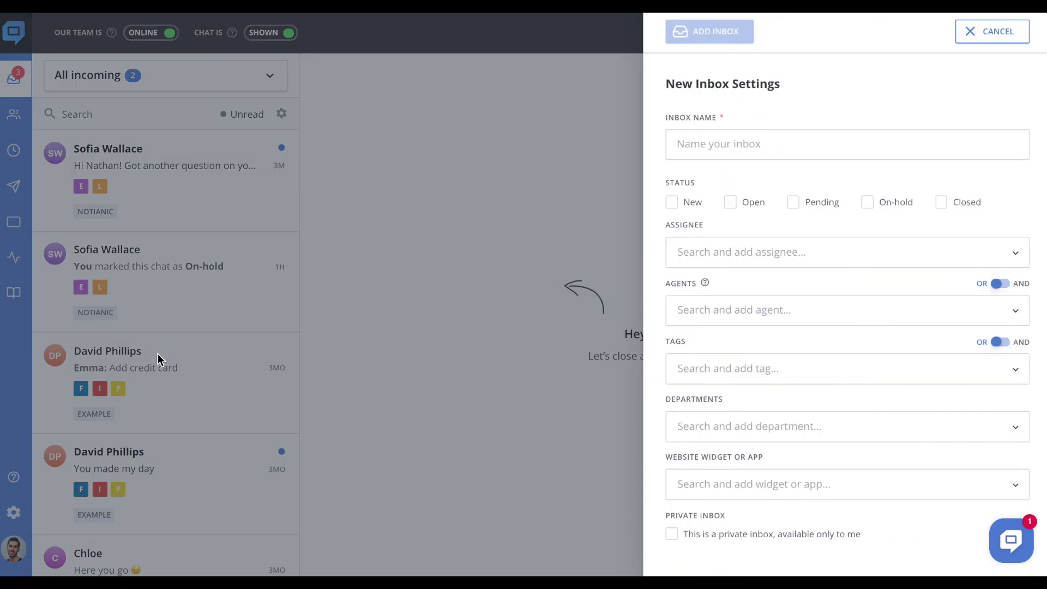
{"action": "left_click", "coordinate": [704, 145]}
{"action": "type", "text": "1"}
{"action": "left_click", "coordinate": [730, 203]}
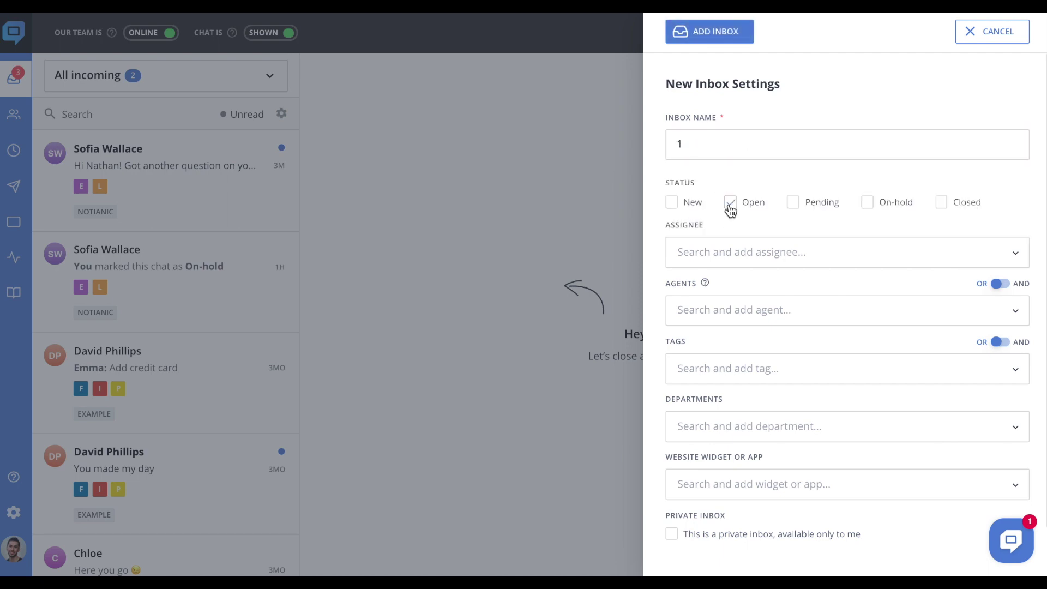
Set the new inbox's assignee to the first named agent and add the Bug tag as a filter
{"action": "left_click", "coordinate": [713, 254]}
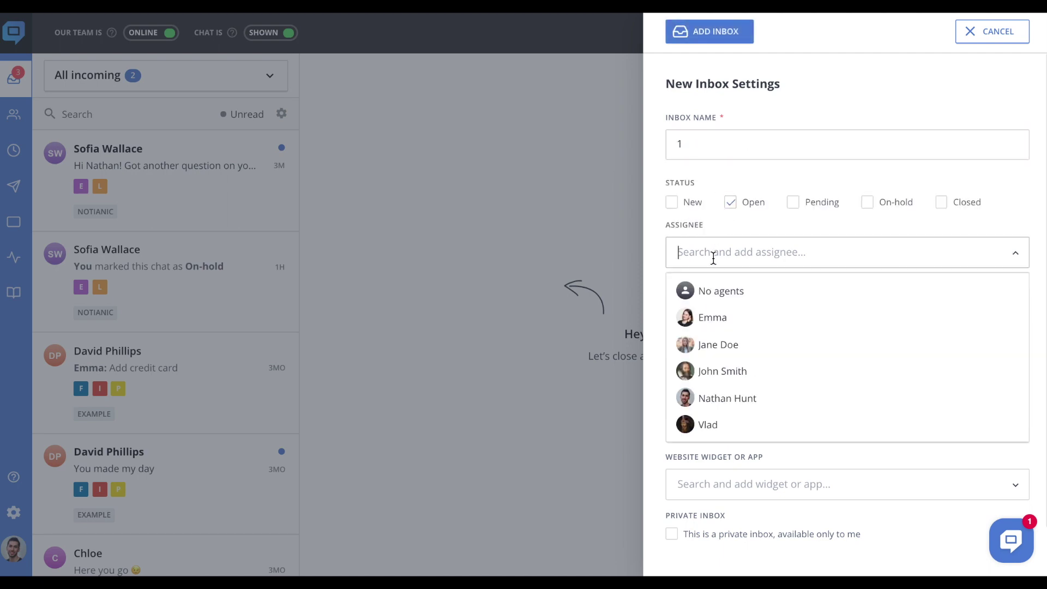
{"action": "left_click", "coordinate": [725, 317]}
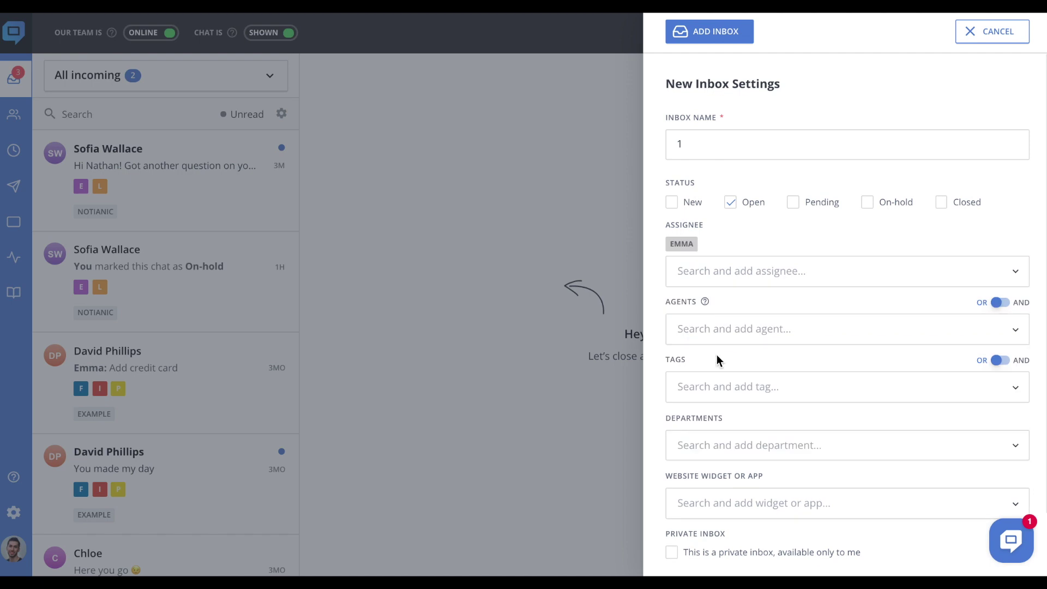
{"action": "left_click", "coordinate": [717, 386]}
{"action": "left_click", "coordinate": [725, 428]}
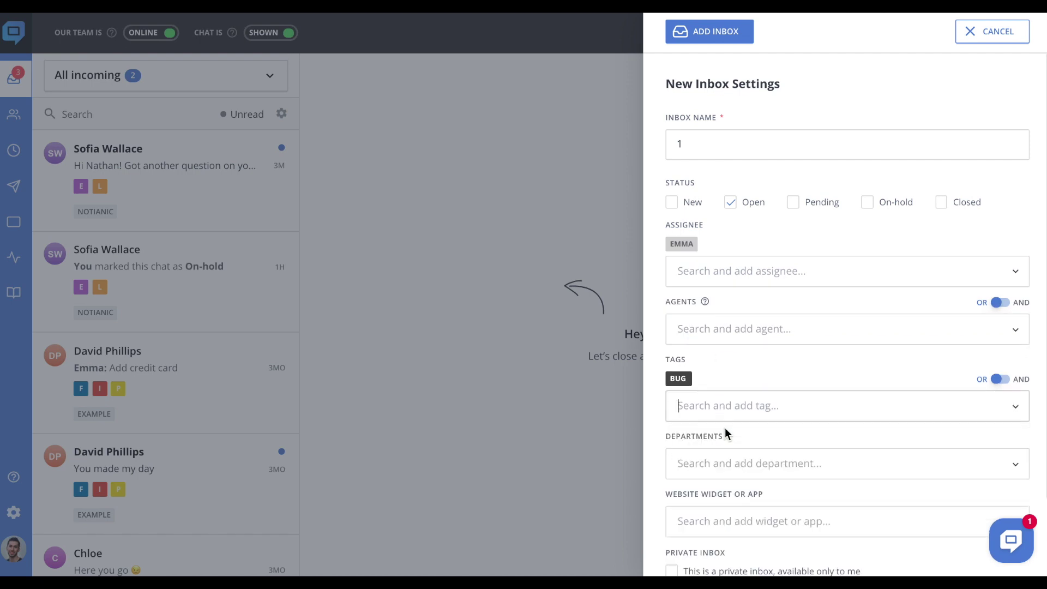
Mark the new inbox as private, available only to the current agent, and add it
{"action": "scroll", "coordinate": [718, 453], "scroll_direction": "down", "scroll_amount": 1}
{"action": "scroll", "coordinate": [719, 449], "scroll_direction": "down", "scroll_amount": 1}
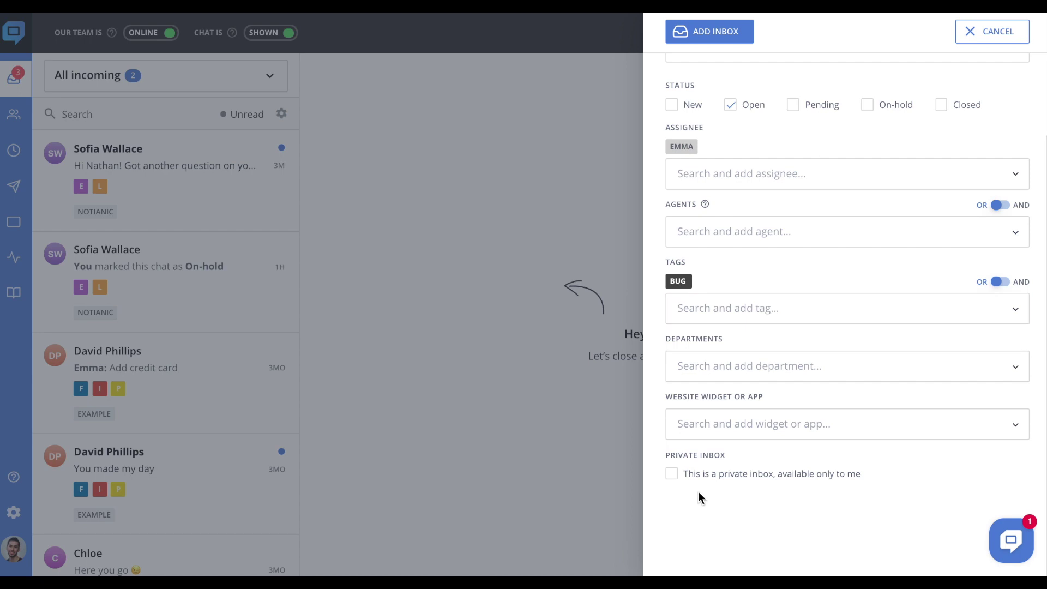
{"action": "left_click", "coordinate": [676, 477]}
{"action": "left_click", "coordinate": [702, 34]}
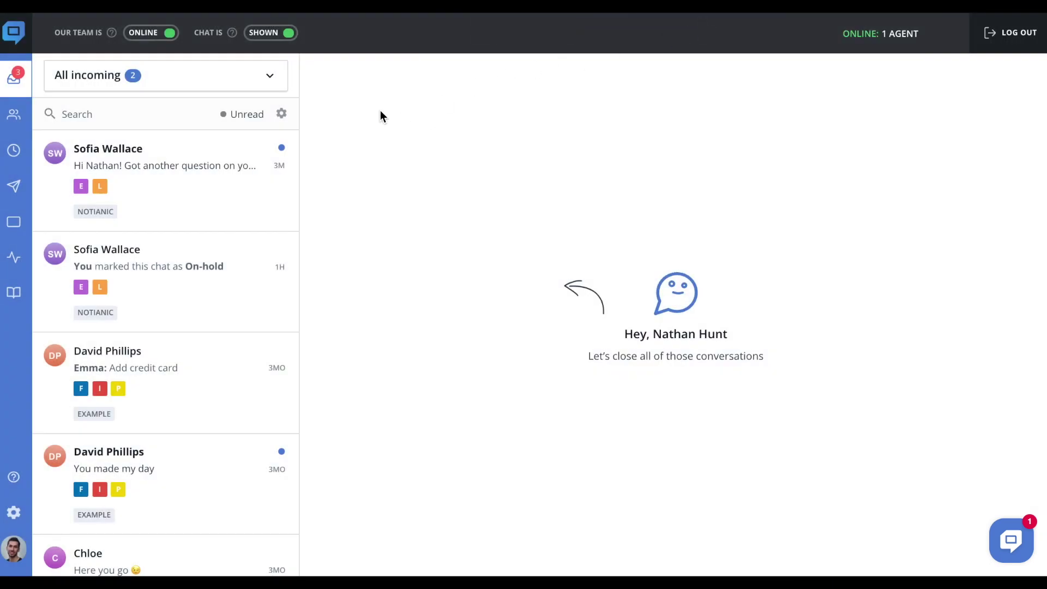
View only the unread chats, check the message and people search, and restore the full chat list
{"action": "left_click", "coordinate": [242, 116]}
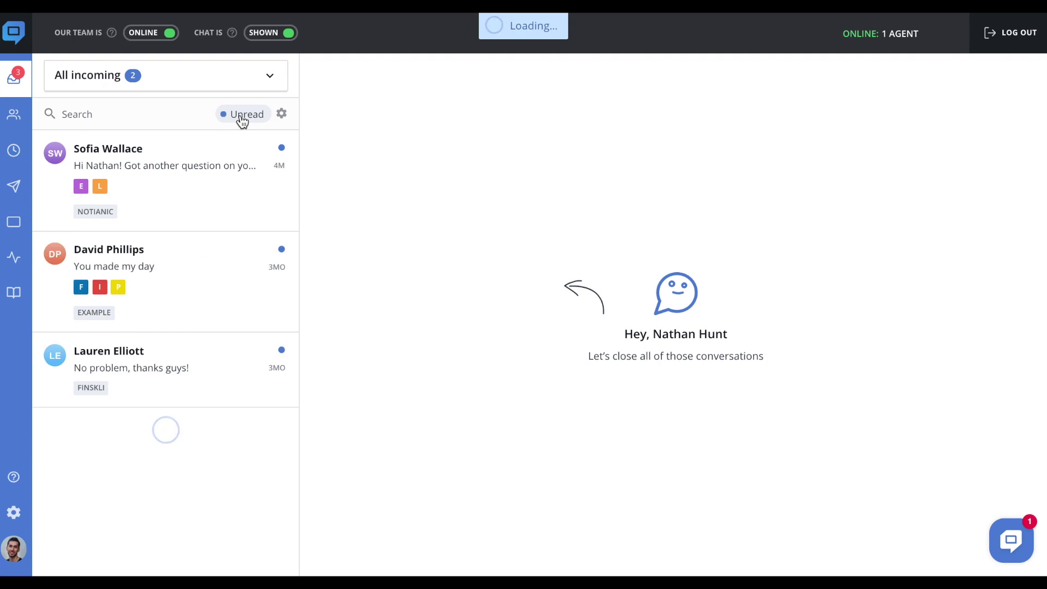
{"action": "left_click", "coordinate": [181, 110]}
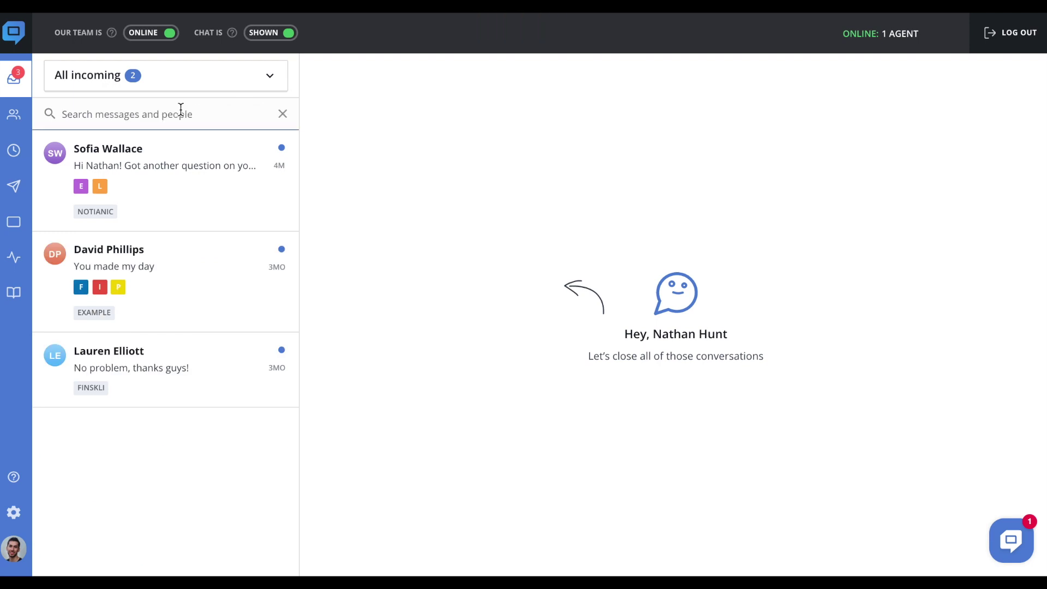
{"action": "left_click", "coordinate": [284, 117]}
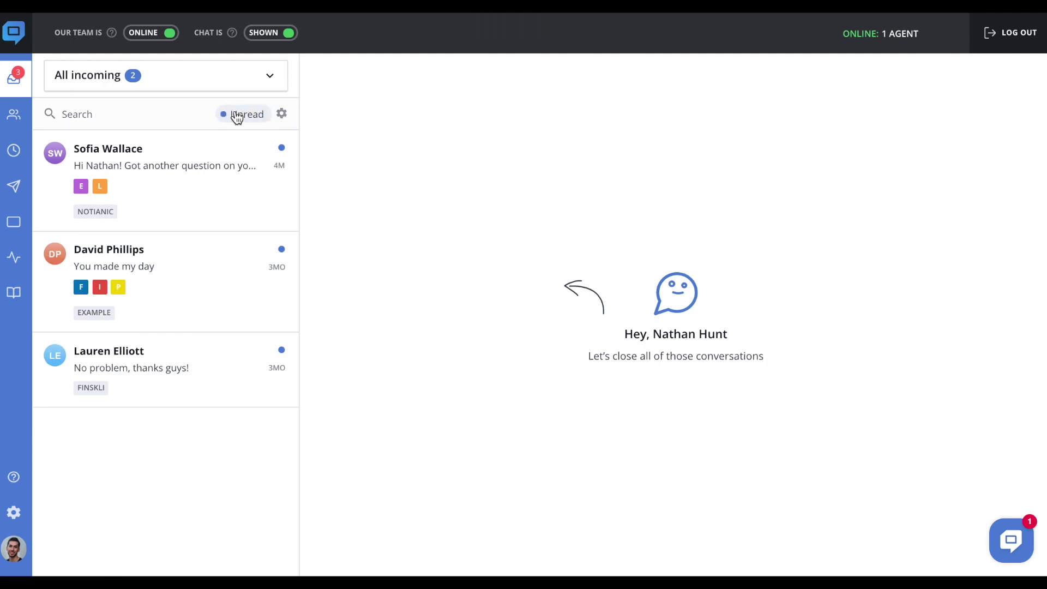
{"action": "left_click", "coordinate": [236, 117]}
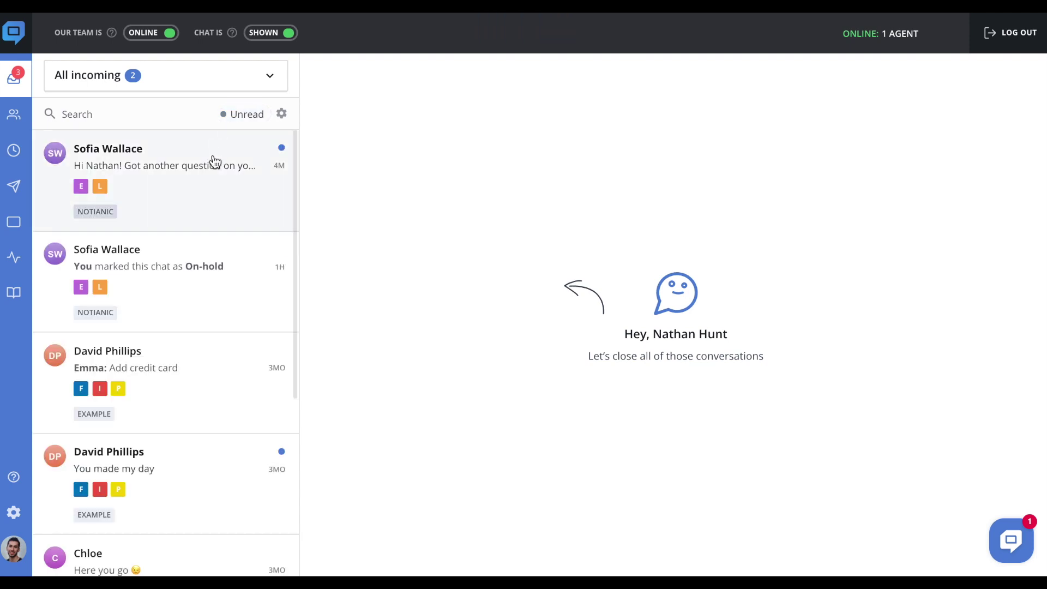
Reply to the newest unread chat with a greeting using the customer's first name and "Sure, happy to help😊"
{"action": "left_click", "coordinate": [210, 195]}
{"action": "type", "text": "Hey Sofia! Sure, happy to help😊"}
{"action": "key", "text": "Return"}
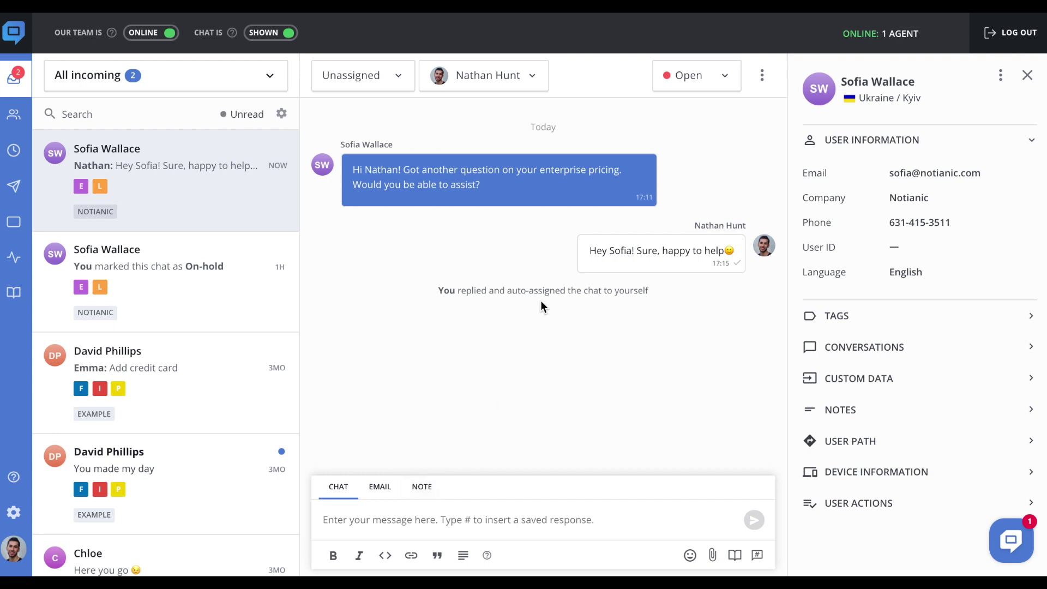
Check the agents available for the open chat and assign the conversation to the Sales department
{"action": "left_click", "coordinate": [522, 79]}
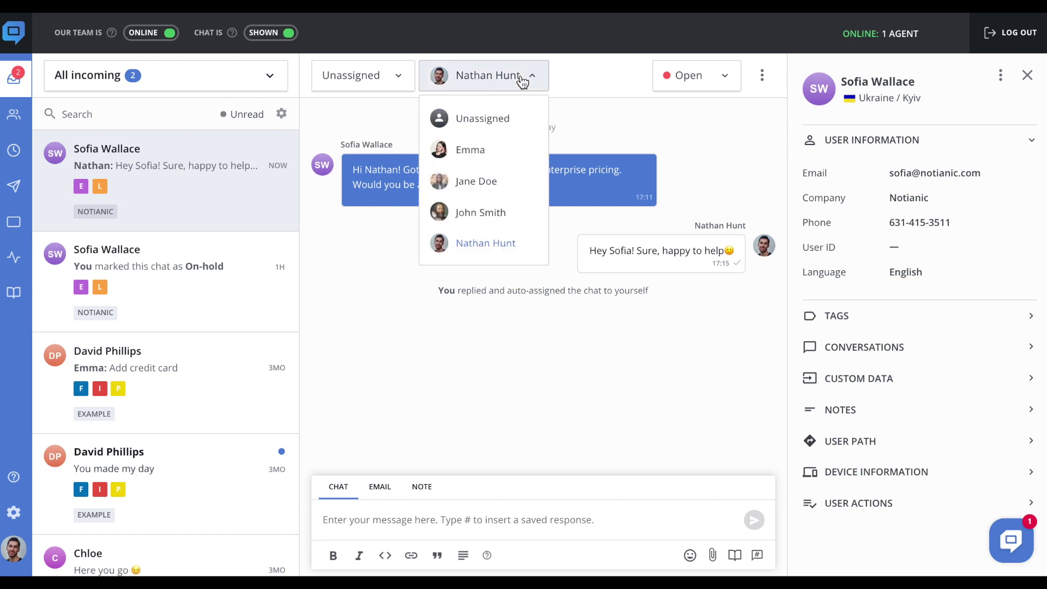
{"action": "left_click", "coordinate": [400, 76]}
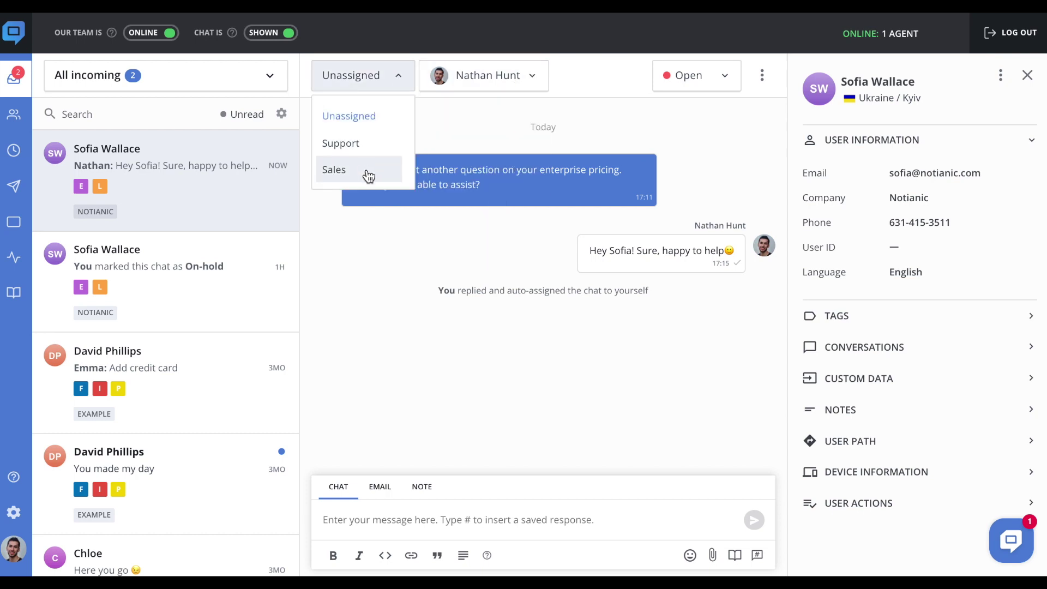
{"action": "left_click", "coordinate": [368, 174]}
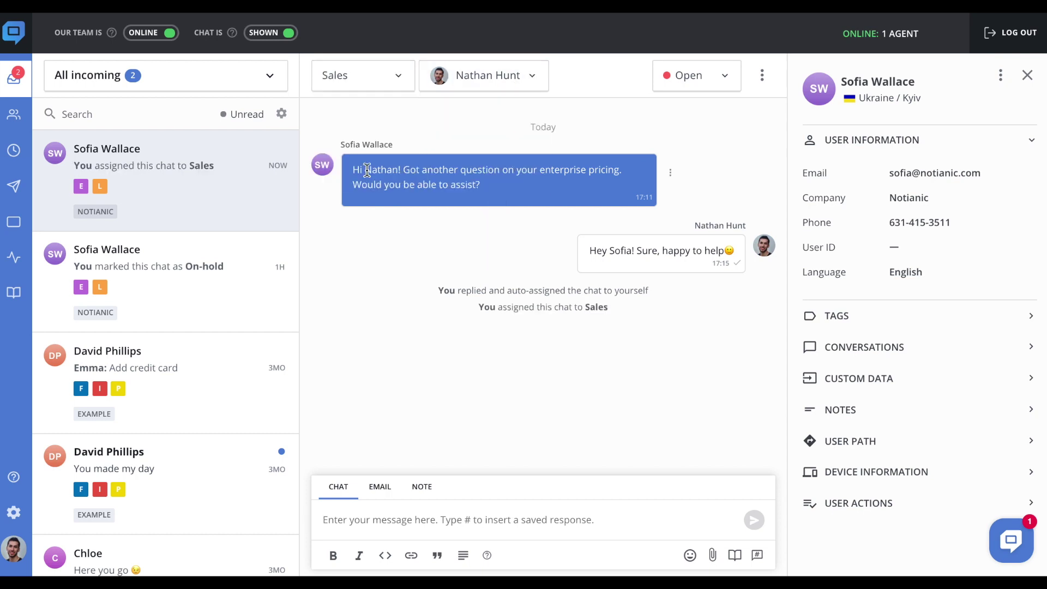
Review the open chat's status choices and its additional actions, such as snoozing and emailing the transcript
{"action": "left_click", "coordinate": [725, 83]}
{"action": "left_click", "coordinate": [725, 82]}
{"action": "left_click", "coordinate": [762, 78]}
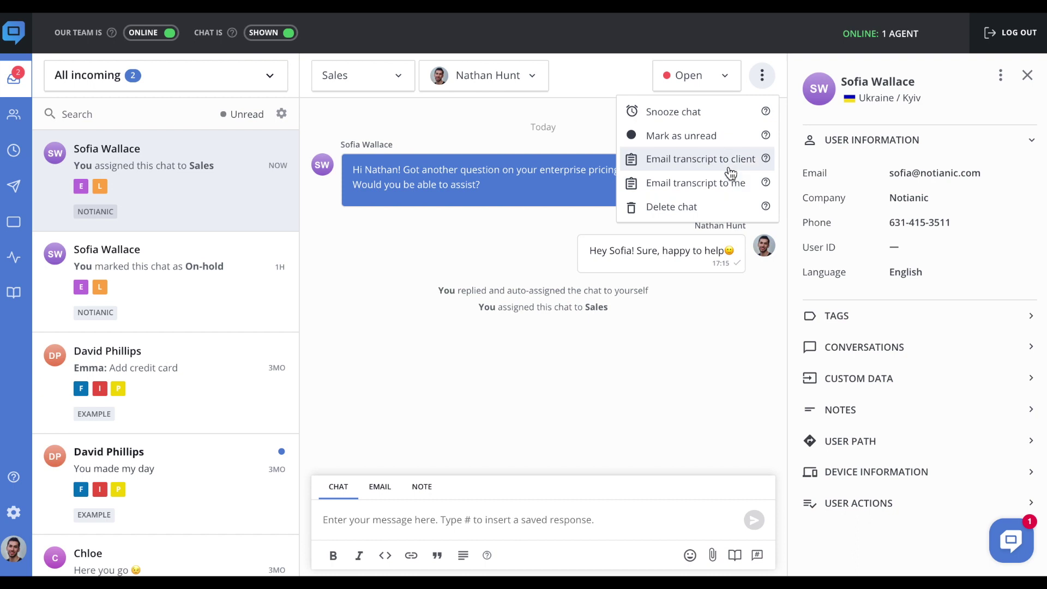
{"action": "left_click", "coordinate": [766, 80]}
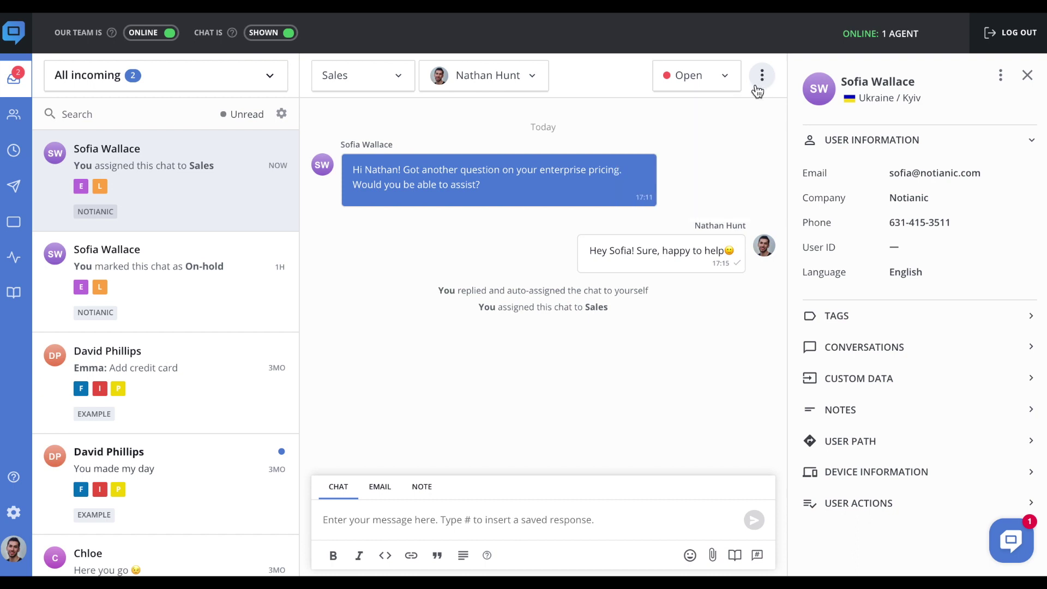
Look at the email and private note composers for this conversation and return to the chat composer
{"action": "left_click", "coordinate": [386, 491]}
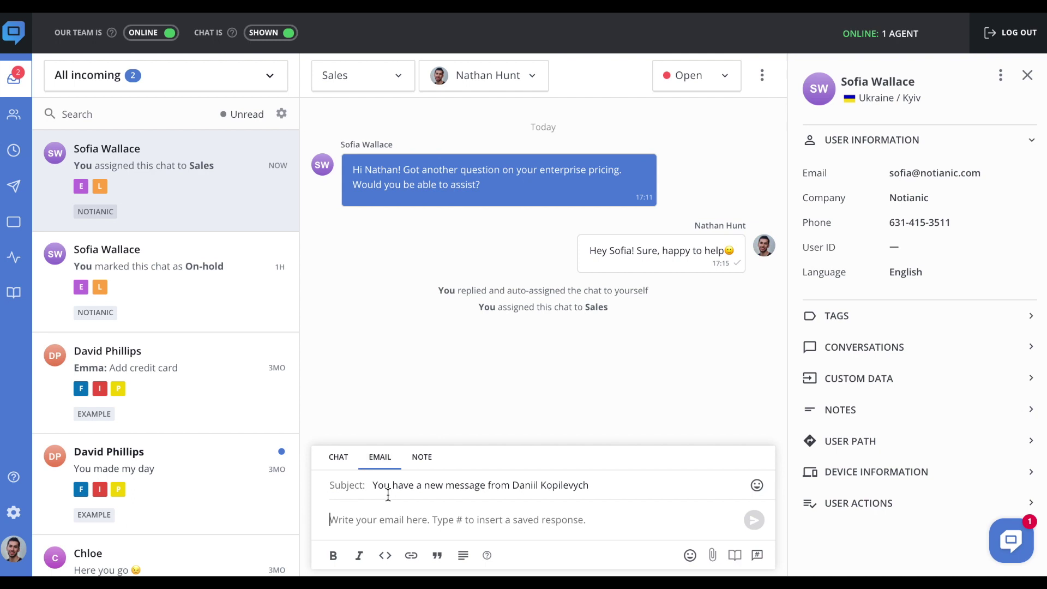
{"action": "left_click", "coordinate": [418, 460]}
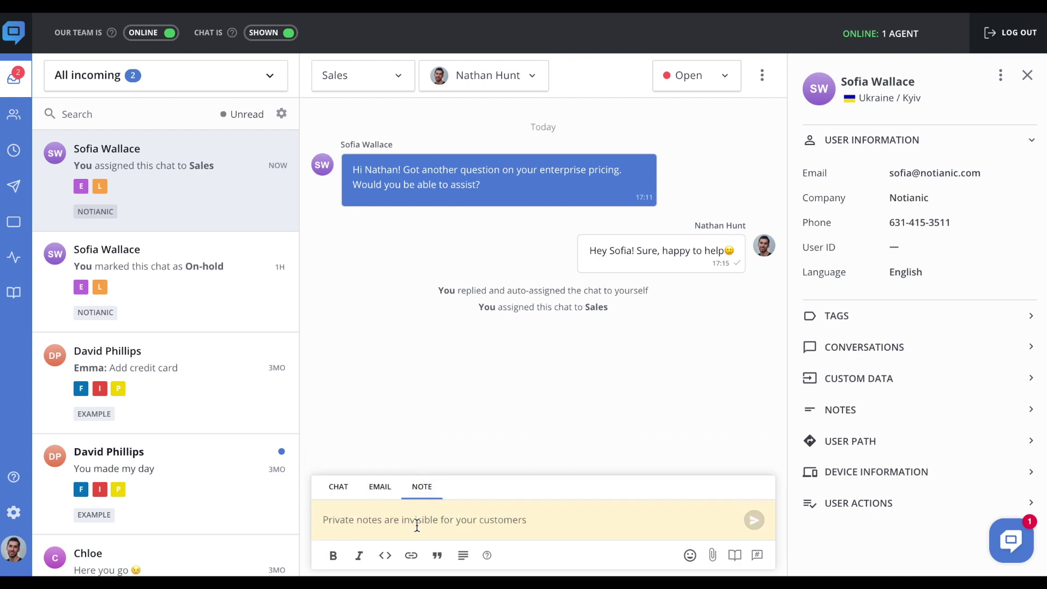
{"action": "left_click", "coordinate": [339, 488]}
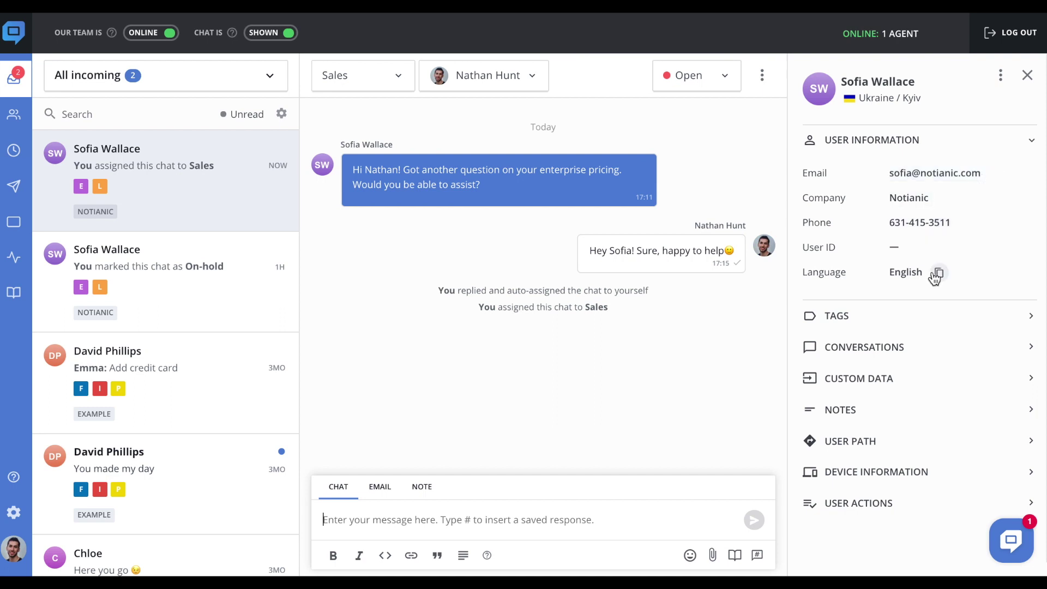
Examine the customer's tags, past conversations and notes in the profile details
{"action": "left_click", "coordinate": [919, 325]}
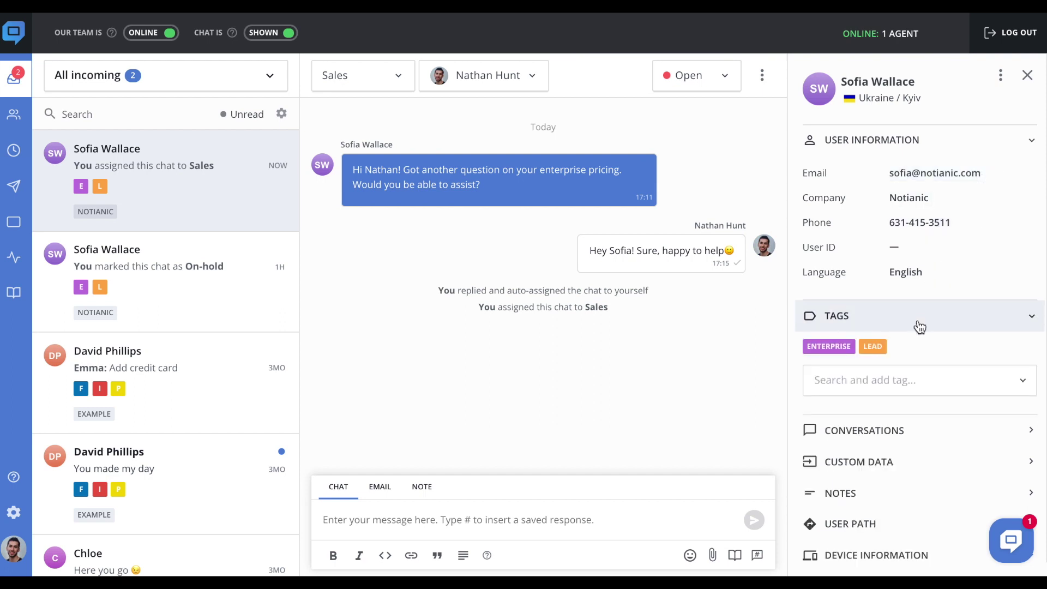
{"action": "left_click", "coordinate": [905, 431]}
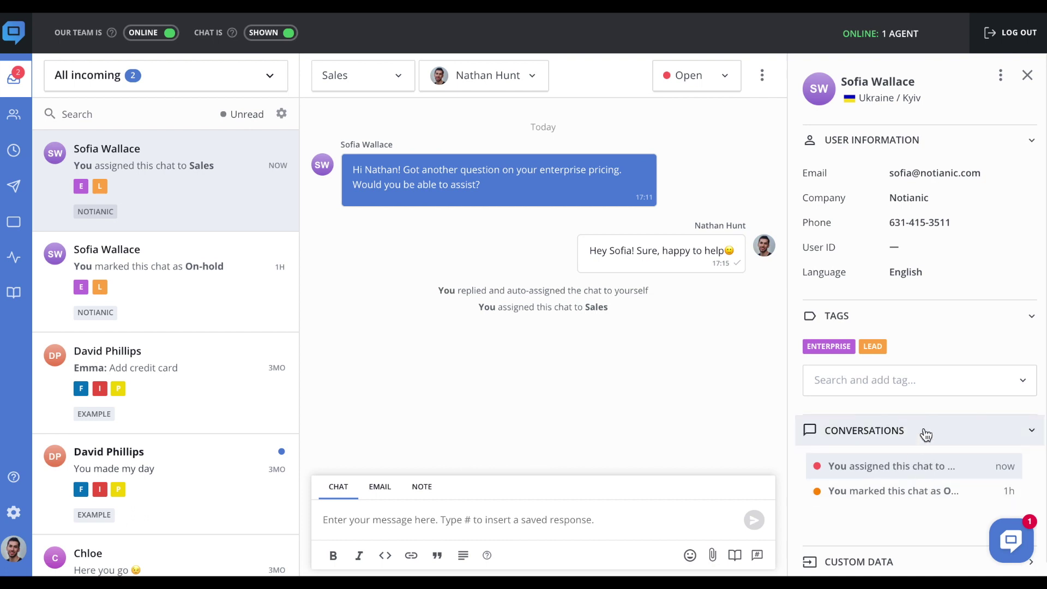
{"action": "left_click", "coordinate": [924, 434]}
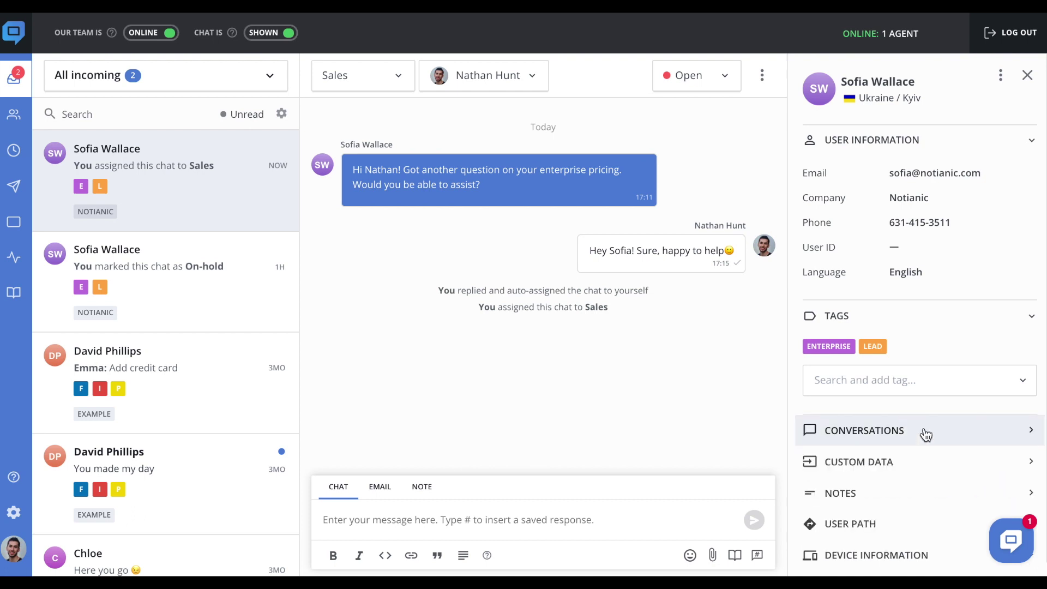
{"action": "left_click", "coordinate": [909, 500]}
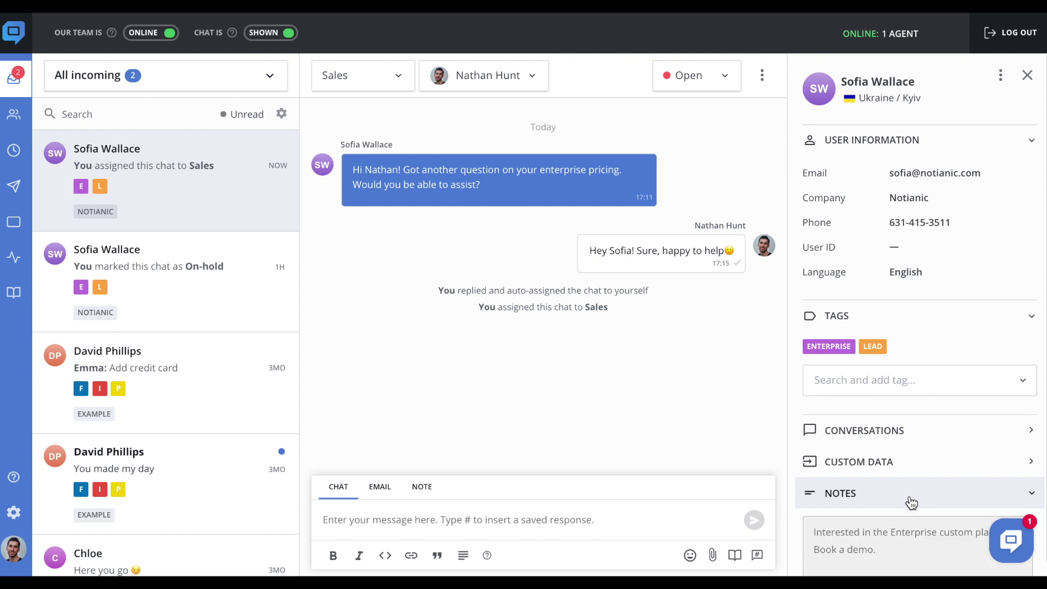
Close the customer's notes and check the device information in the profile details
{"action": "left_click", "coordinate": [911, 501]}
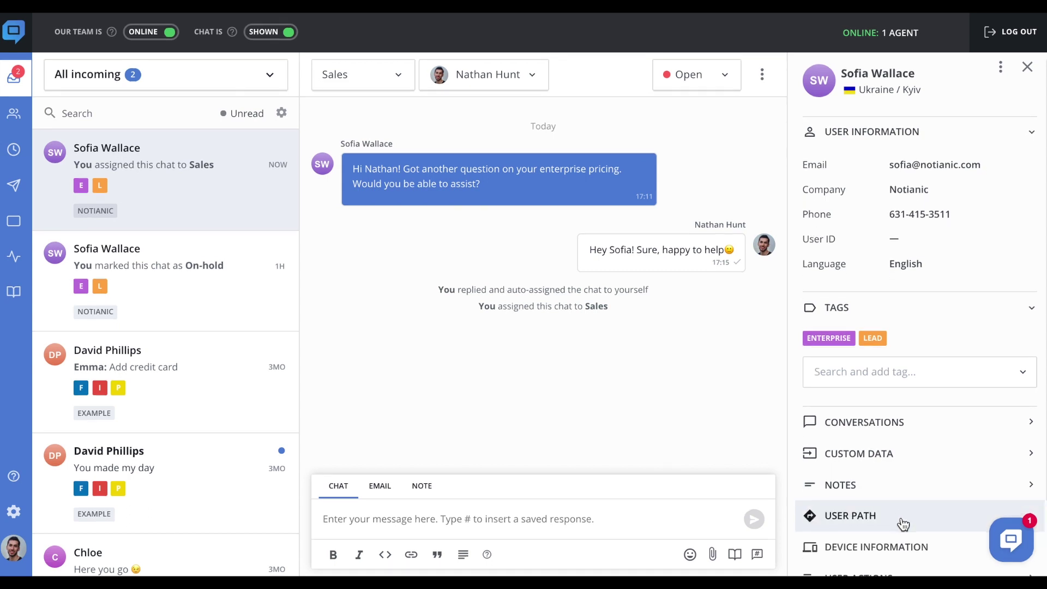
{"action": "scroll", "coordinate": [905, 518], "scroll_direction": "down", "scroll_amount": 1}
{"action": "left_click", "coordinate": [926, 500]}
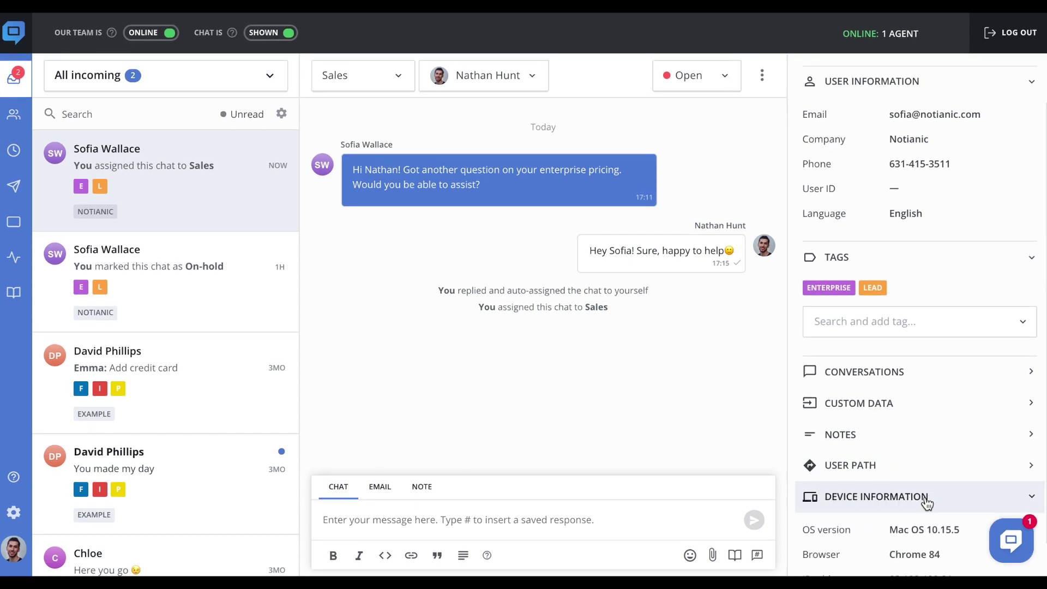
{"action": "left_click", "coordinate": [927, 501]}
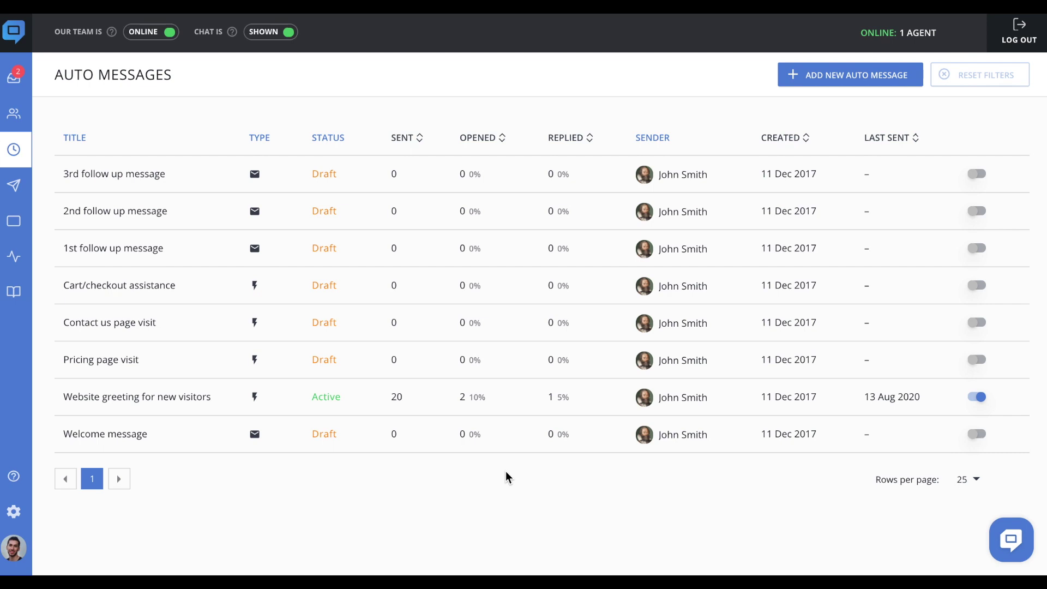
Start a new auto message, compare the Targeted Chat and Email types, and choose Proactive Chat (Triggers)
{"action": "left_click", "coordinate": [827, 87]}
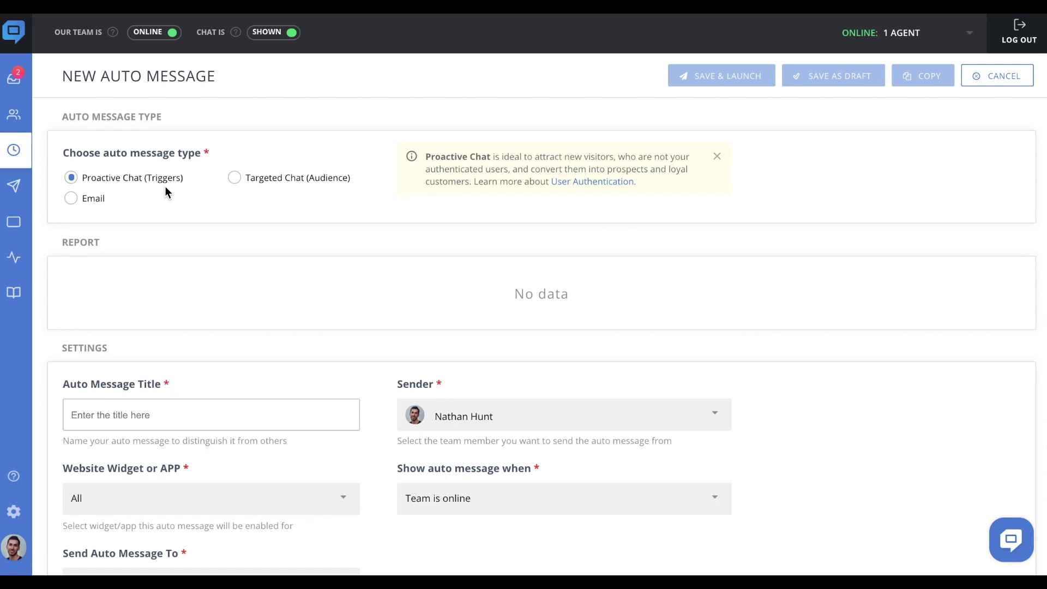
{"action": "left_click", "coordinate": [235, 178]}
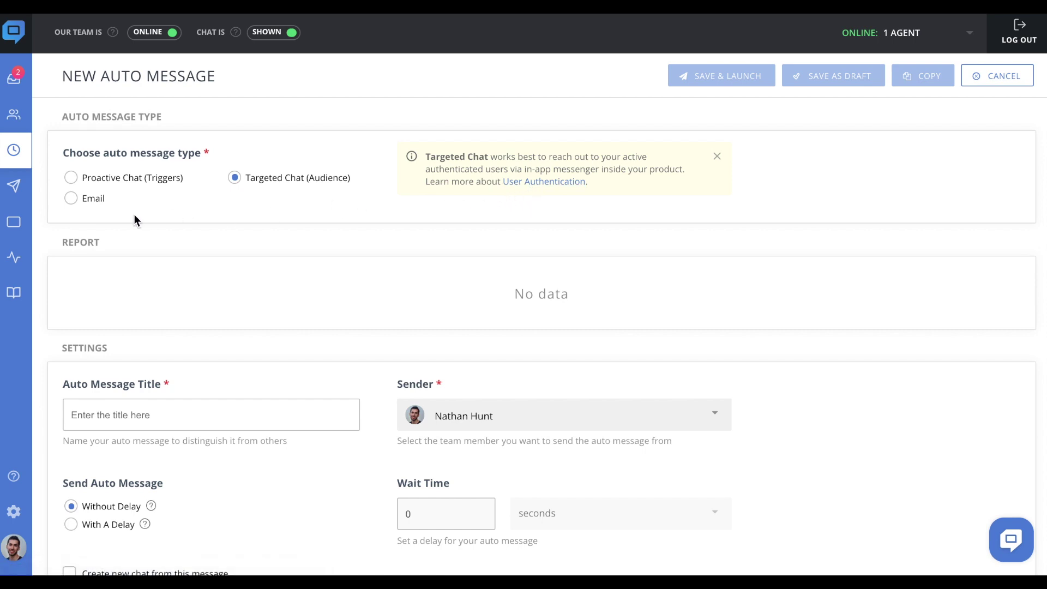
{"action": "left_click", "coordinate": [71, 198]}
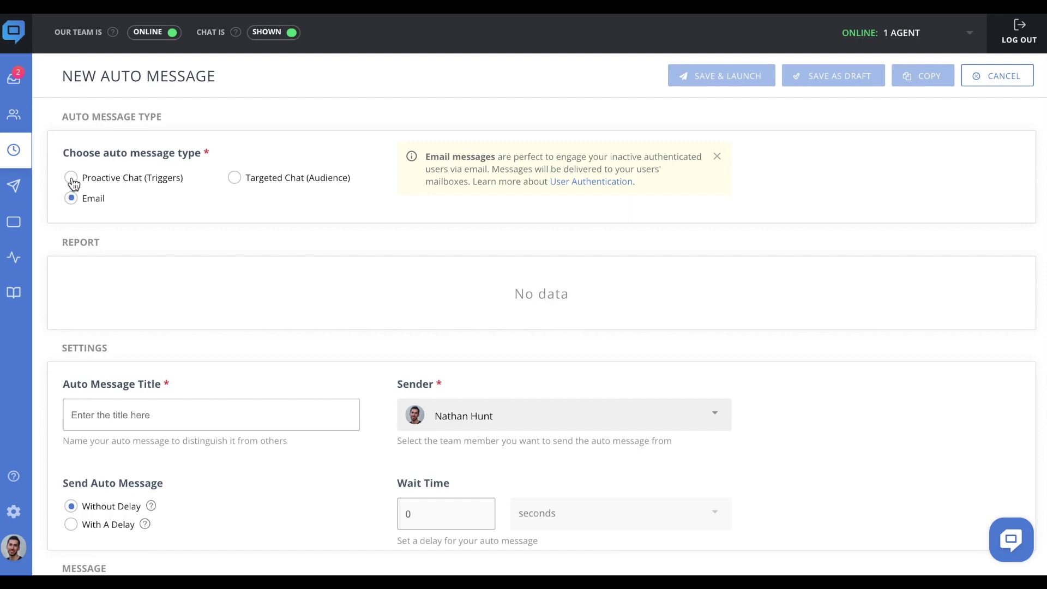
{"action": "left_click", "coordinate": [72, 179]}
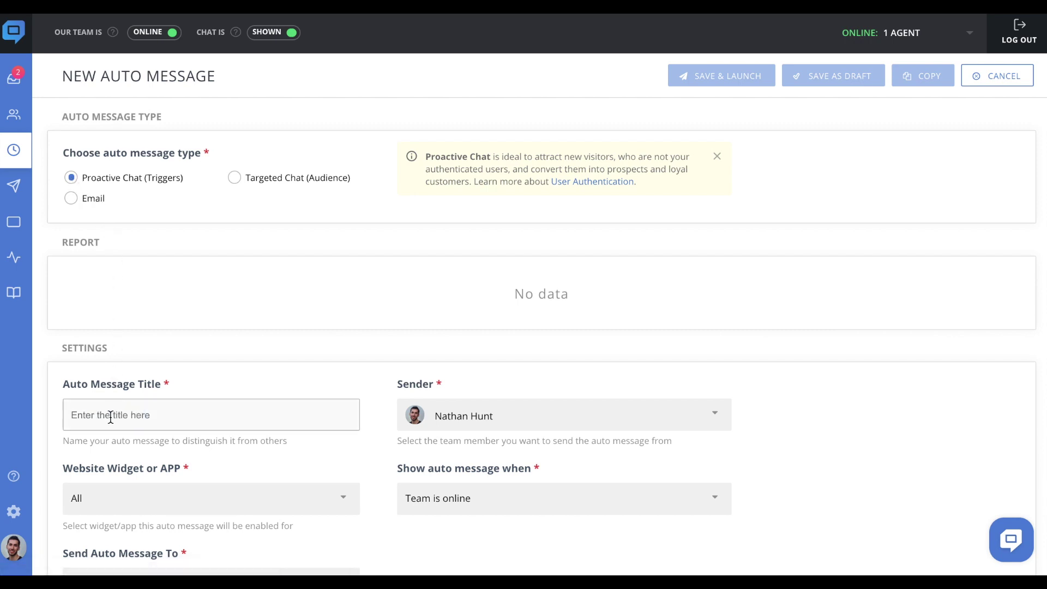
Title the auto message "On Pricing page" and check the available sender and website widget choices
{"action": "type", "text": "On Pricing page"}
{"action": "scroll", "coordinate": [375, 384], "scroll_direction": "down", "scroll_amount": 3}
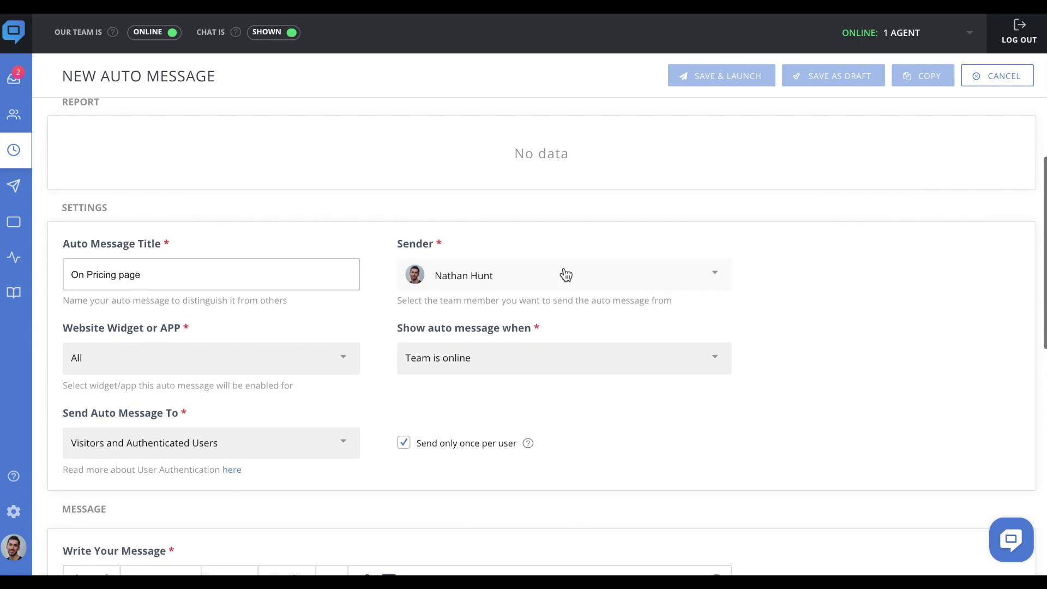
{"action": "left_click", "coordinate": [568, 274]}
{"action": "left_click", "coordinate": [568, 275]}
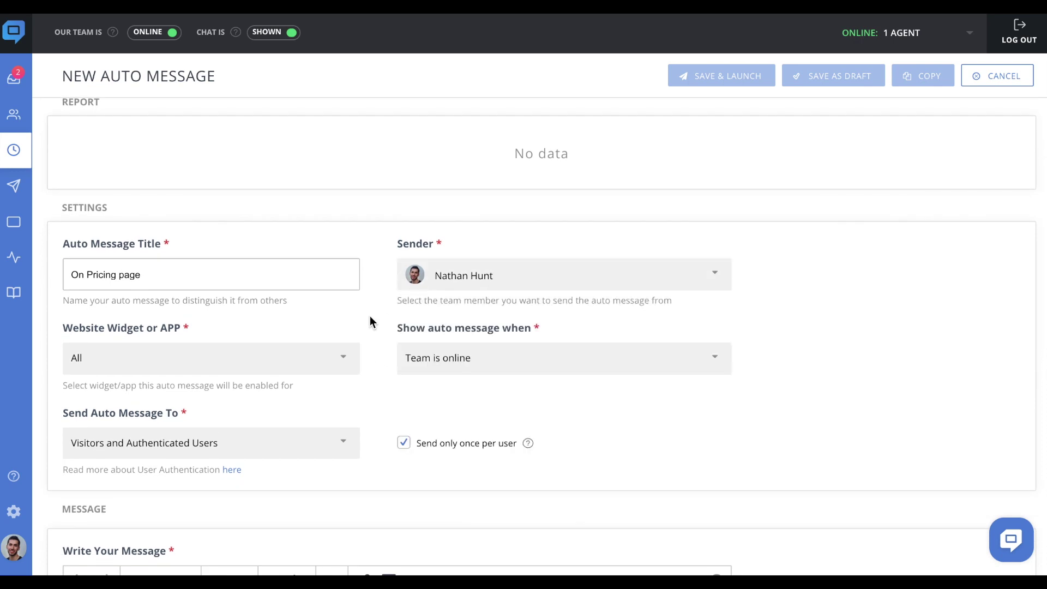
{"action": "left_click", "coordinate": [349, 367]}
{"action": "left_click", "coordinate": [349, 367]}
Write the message "Hey there! Any questions about our pricing? I'll be happy to help" and end it with a smiling emoji
{"action": "scroll", "coordinate": [380, 369], "scroll_direction": "down", "scroll_amount": 4}
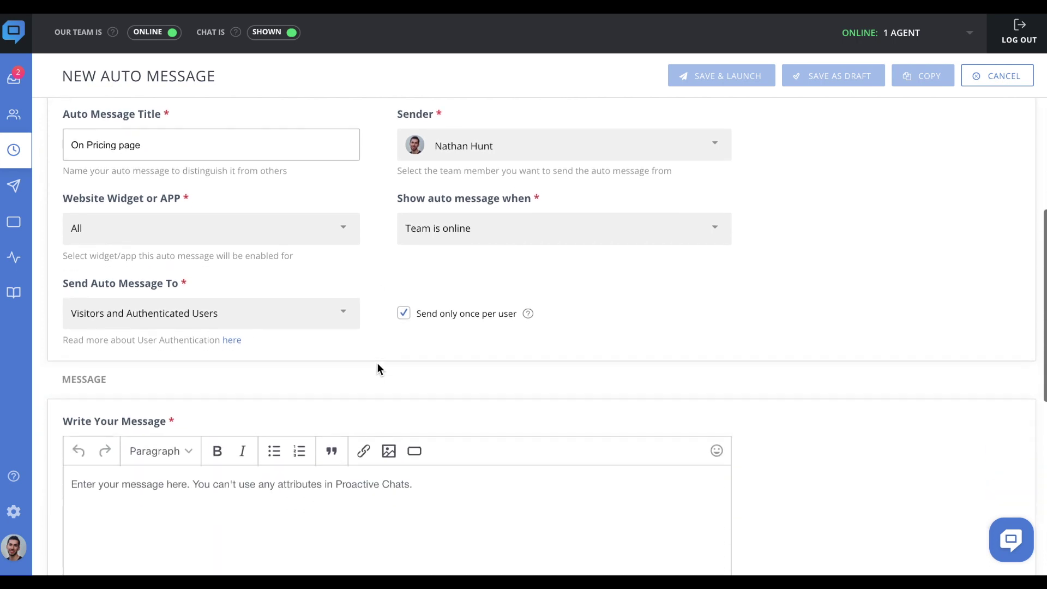
{"action": "type", "text": "Hey there! Any questions about our pricing? I'll be happy to help"}
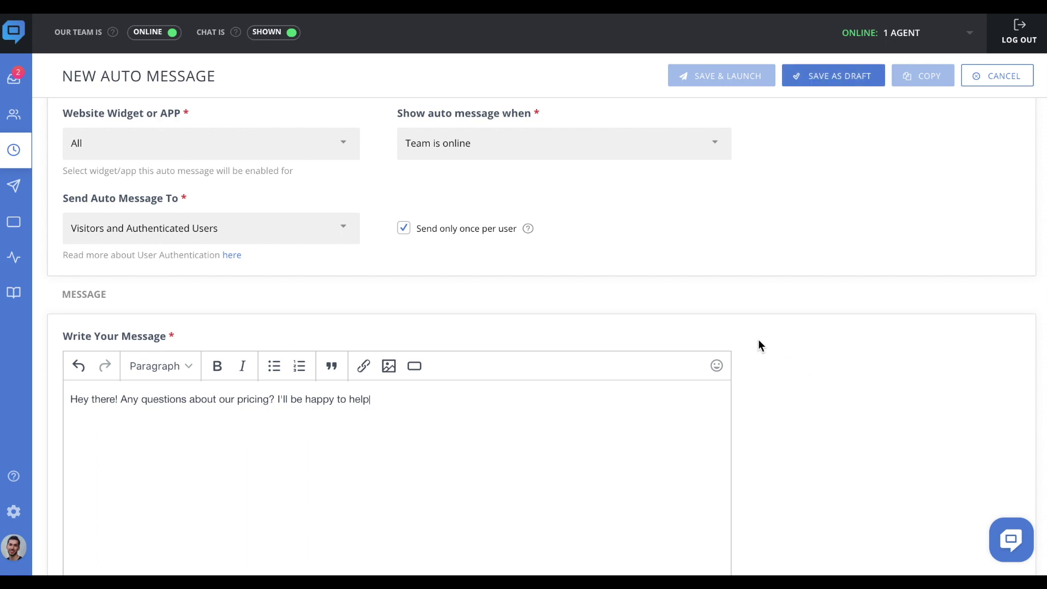
{"action": "left_click", "coordinate": [715, 365]}
{"action": "left_click", "coordinate": [505, 408]}
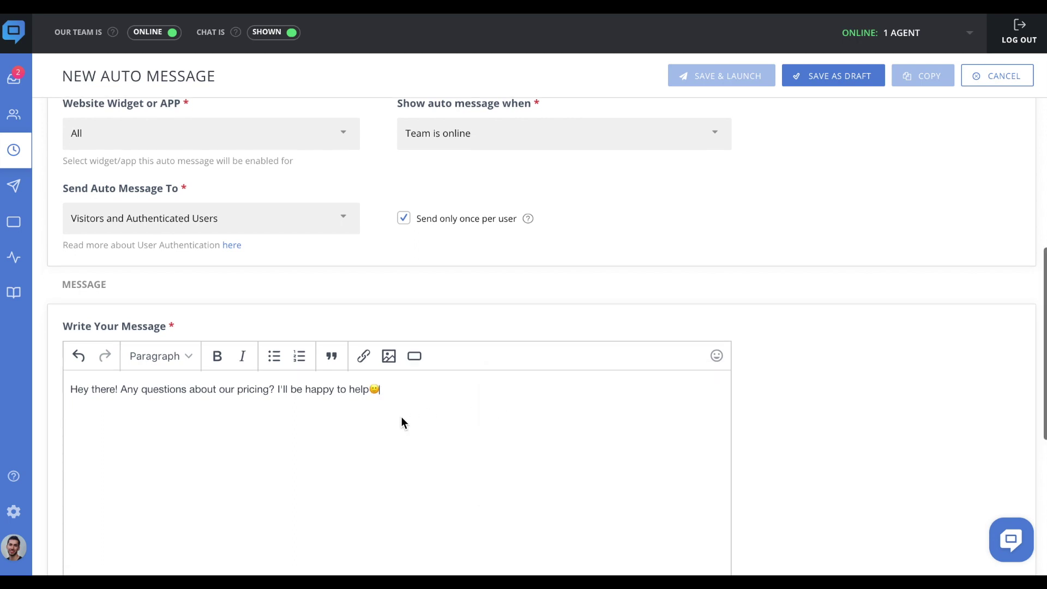
Add a proactive chat rule requiring the Current Page URL to equal domain/pricing
{"action": "scroll", "coordinate": [402, 417], "scroll_direction": "down", "scroll_amount": 6}
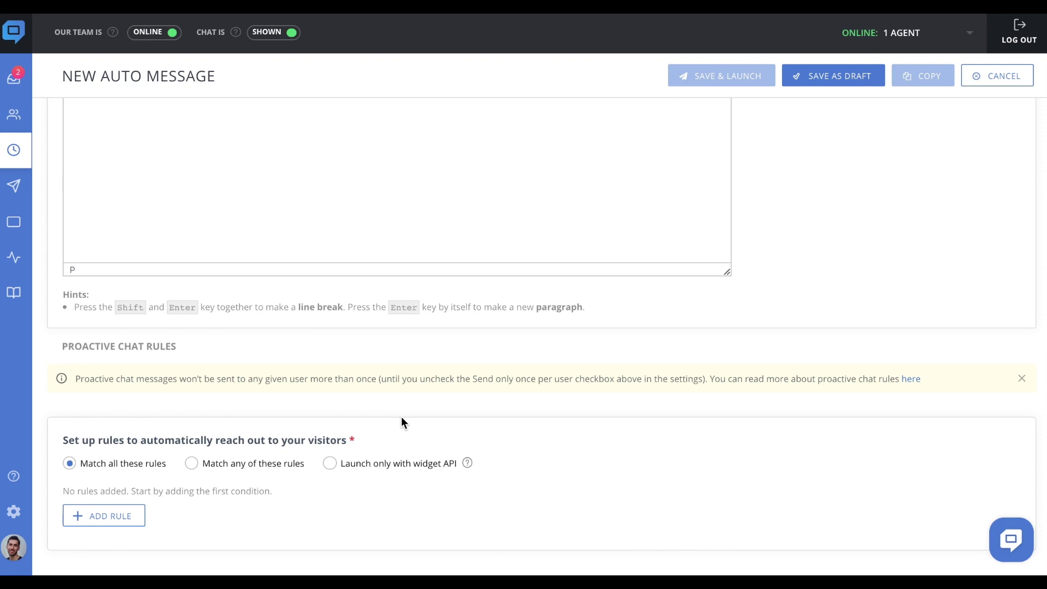
{"action": "left_click", "coordinate": [132, 508]}
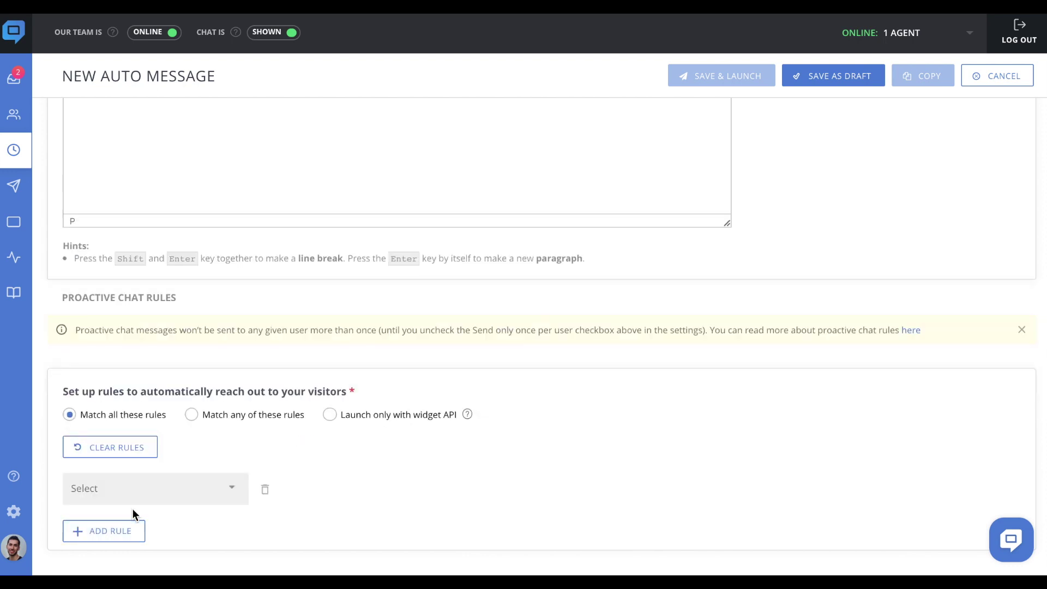
{"action": "left_click", "coordinate": [212, 497]}
{"action": "scroll", "coordinate": [187, 416], "scroll_direction": "down", "scroll_amount": 2}
{"action": "scroll", "coordinate": [188, 416], "scroll_direction": "up", "scroll_amount": 1}
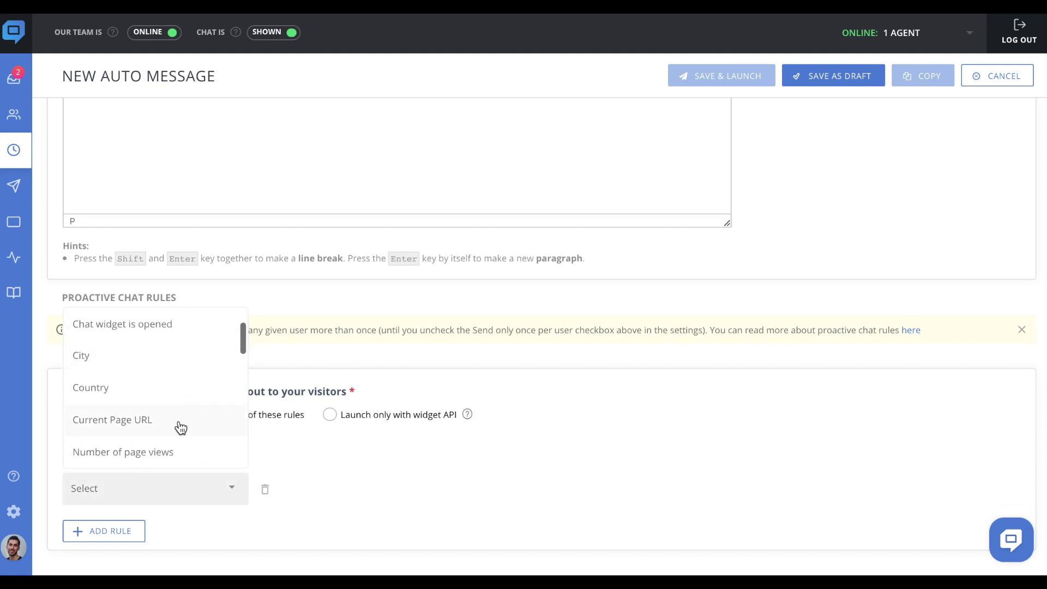
{"action": "left_click", "coordinate": [179, 423]}
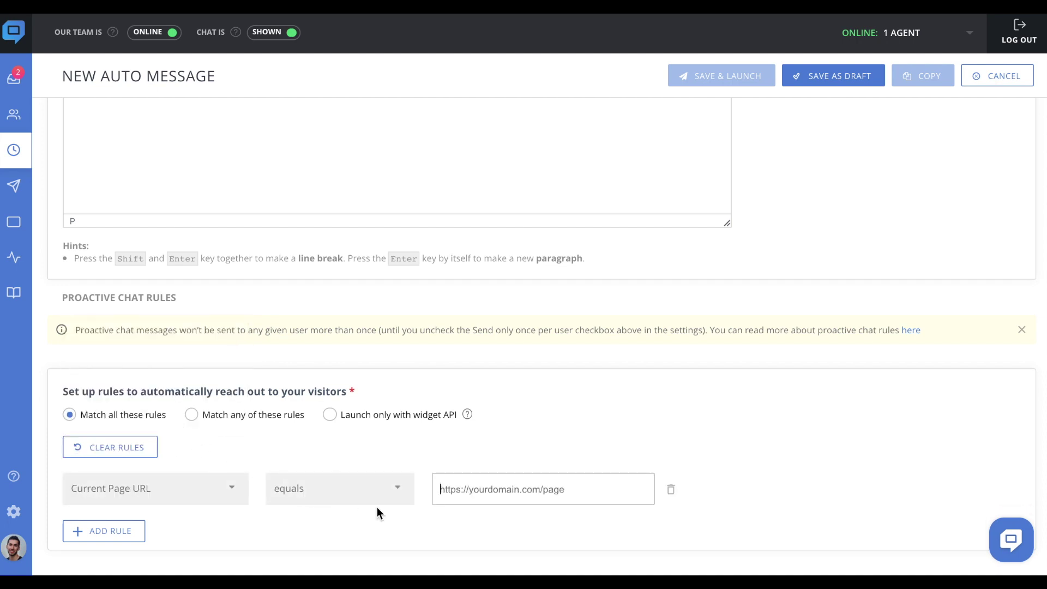
{"action": "type", "text": "domain"}
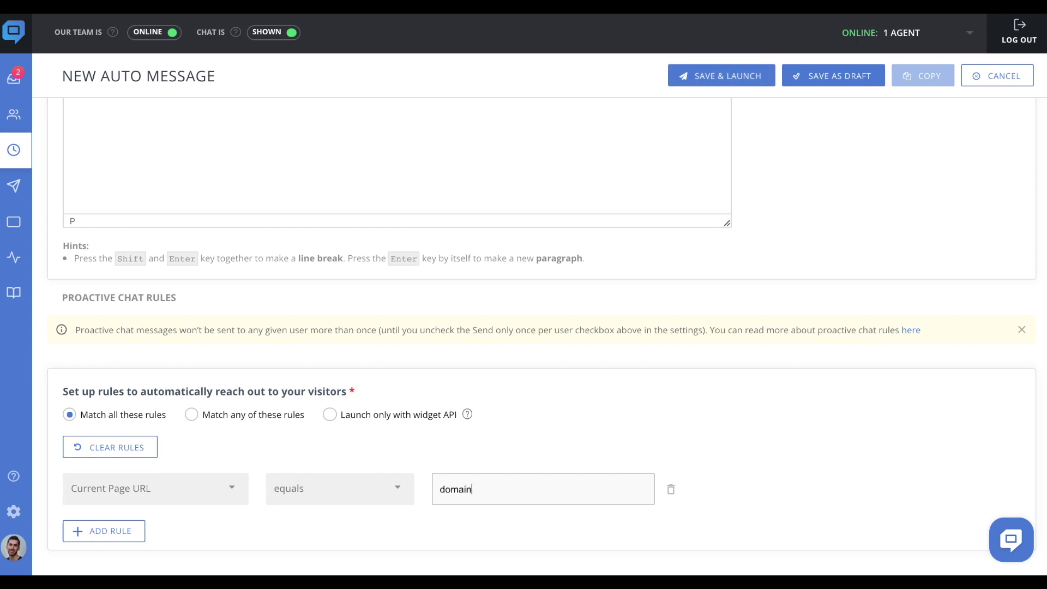
{"action": "type", "text": "/pricing"}
Add a second rule requiring Time on page greater than 5, and save the auto message as a draft
{"action": "left_click", "coordinate": [117, 534]}
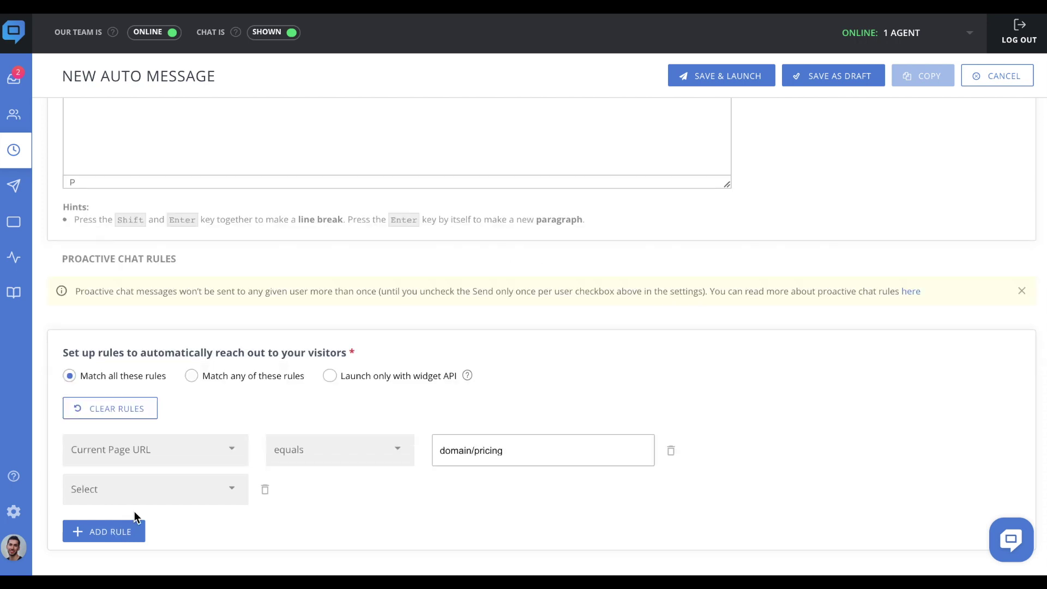
{"action": "left_click", "coordinate": [206, 481]}
{"action": "scroll", "coordinate": [175, 432], "scroll_direction": "down", "scroll_amount": 6}
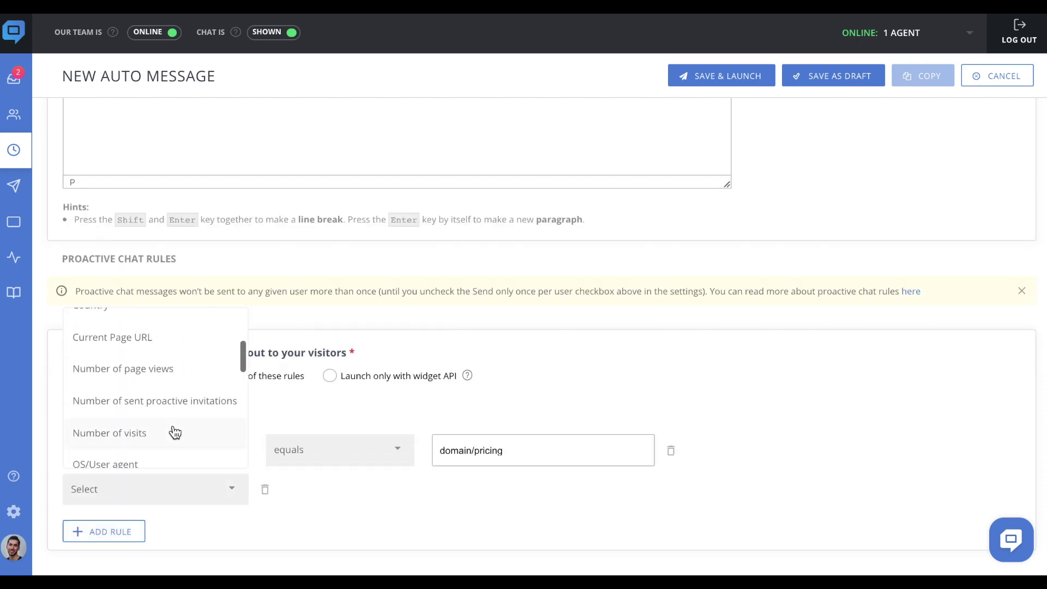
{"action": "scroll", "coordinate": [175, 433], "scroll_direction": "down", "scroll_amount": 1}
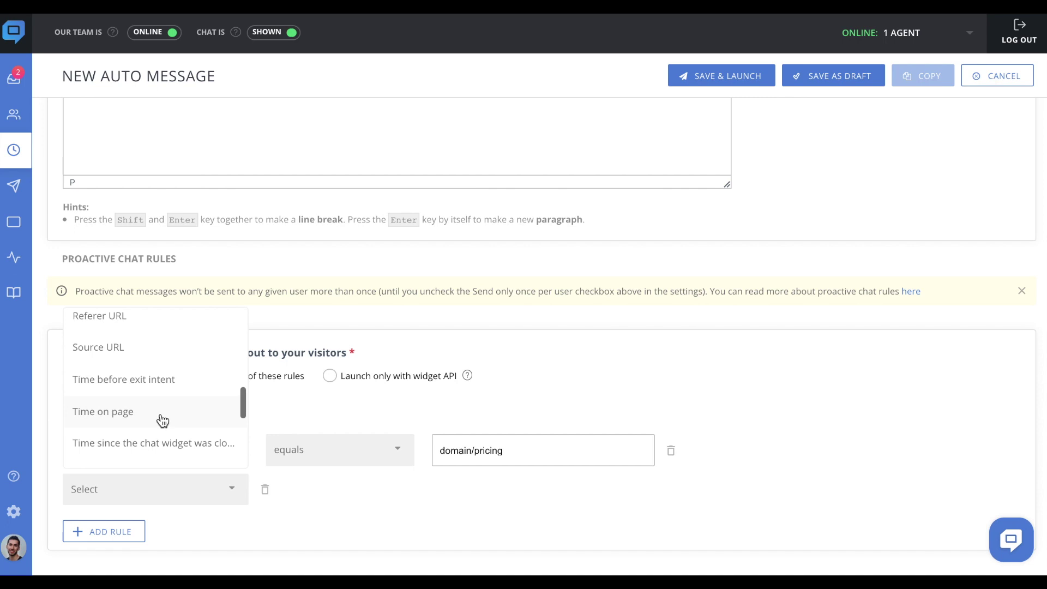
{"action": "left_click", "coordinate": [163, 418]}
{"action": "left_click", "coordinate": [494, 490]}
{"action": "type", "text": "5"}
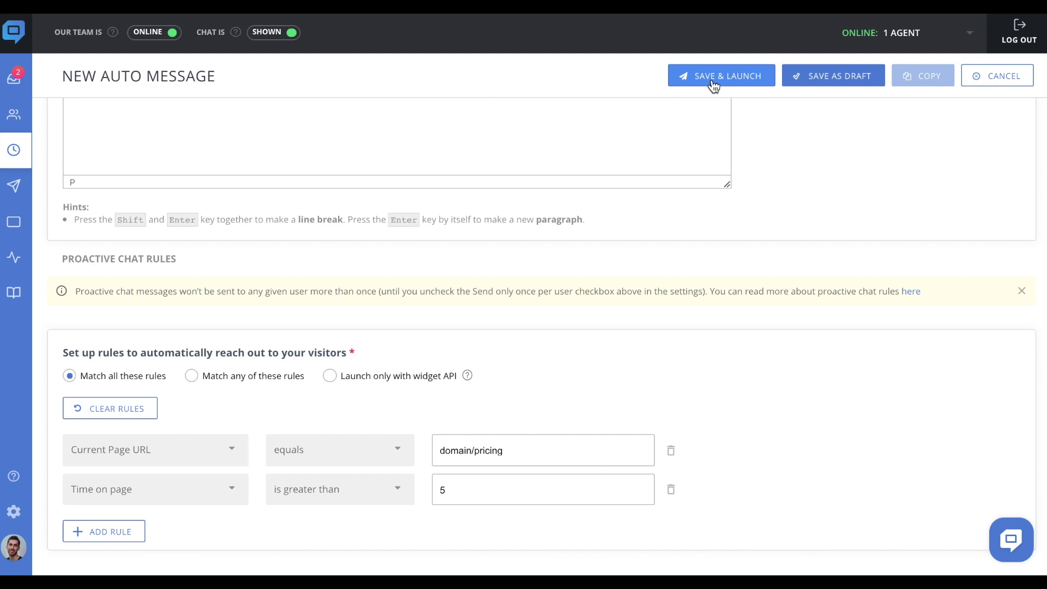
{"action": "left_click", "coordinate": [800, 77]}
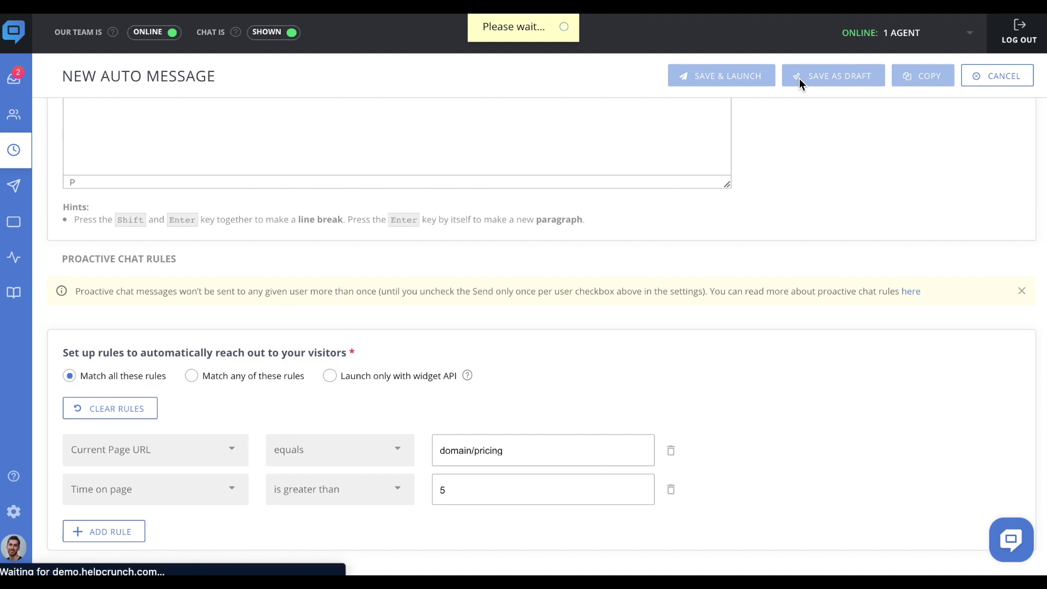
{"action": "left_click", "coordinate": [16, 161]}
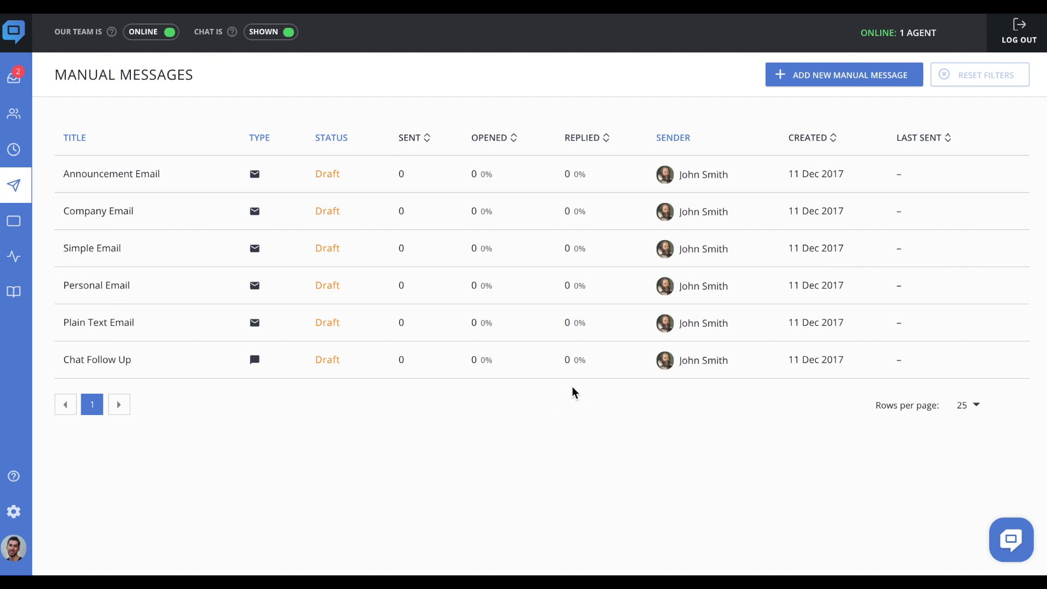
Start a new manual message, look at the Chat type, and set the message type back to Email
{"action": "left_click", "coordinate": [811, 81]}
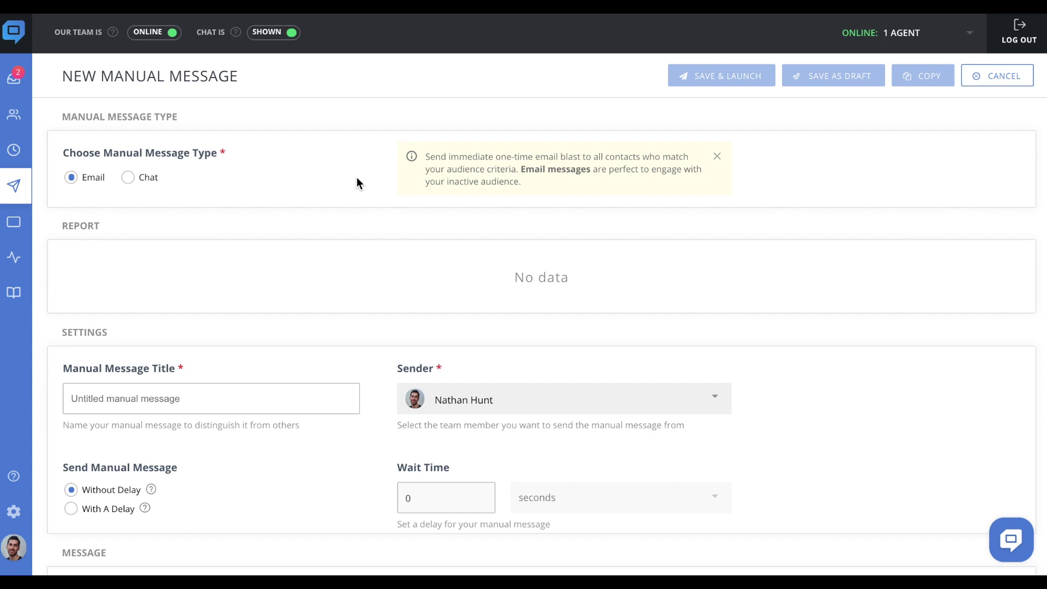
{"action": "left_click", "coordinate": [130, 184]}
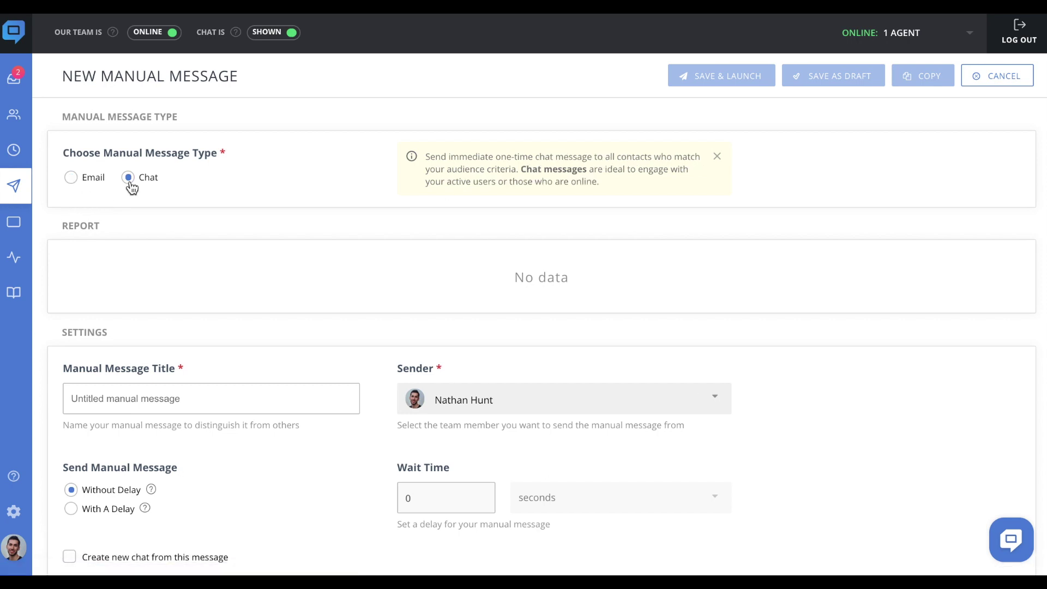
{"action": "left_click", "coordinate": [71, 180]}
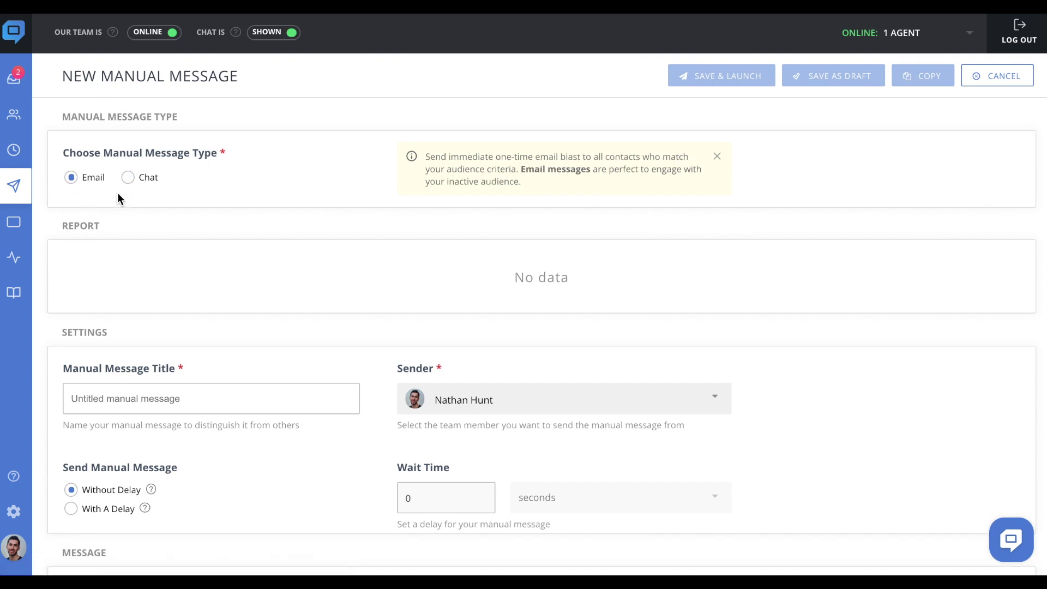
Apply the Simple email template to the manual message and look through its content and the audience section
{"action": "scroll", "coordinate": [278, 249], "scroll_direction": "down", "scroll_amount": 5}
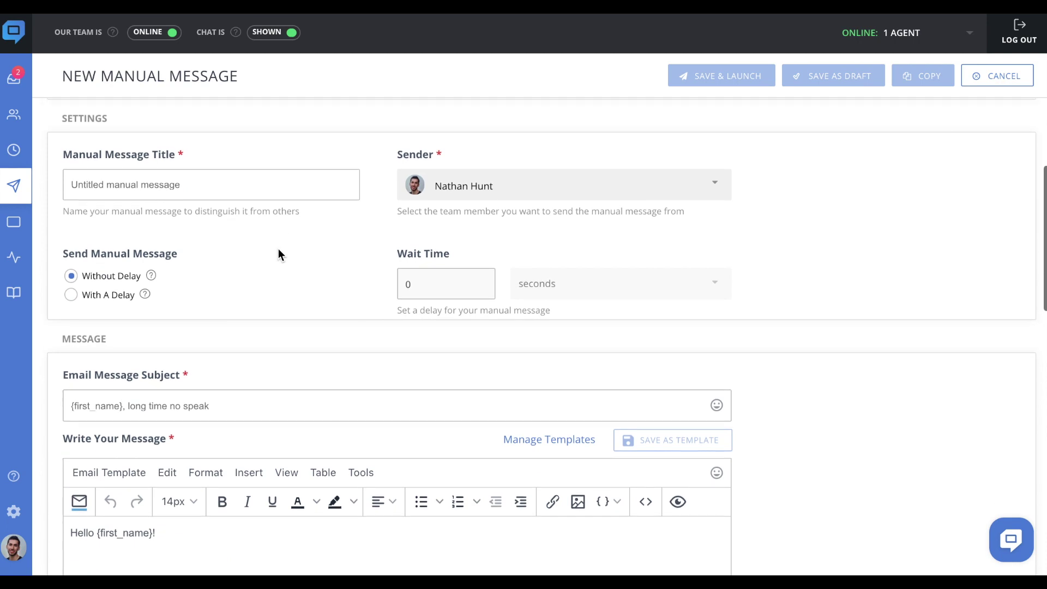
{"action": "scroll", "coordinate": [278, 250], "scroll_direction": "down", "scroll_amount": 3}
{"action": "left_click", "coordinate": [96, 285]}
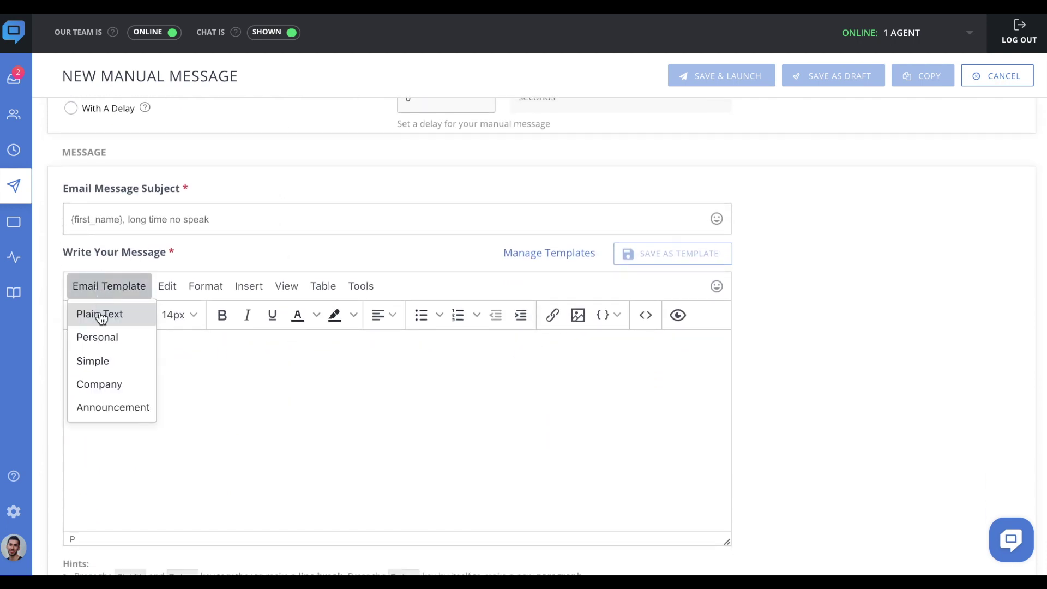
{"action": "left_click", "coordinate": [102, 360]}
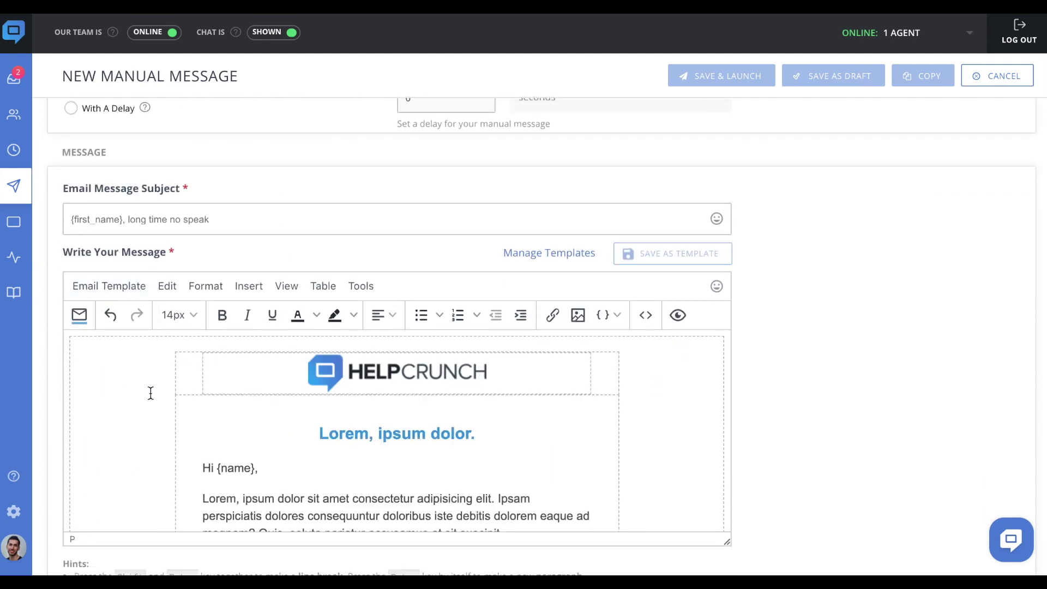
{"action": "scroll", "coordinate": [151, 394], "scroll_direction": "down", "scroll_amount": 10}
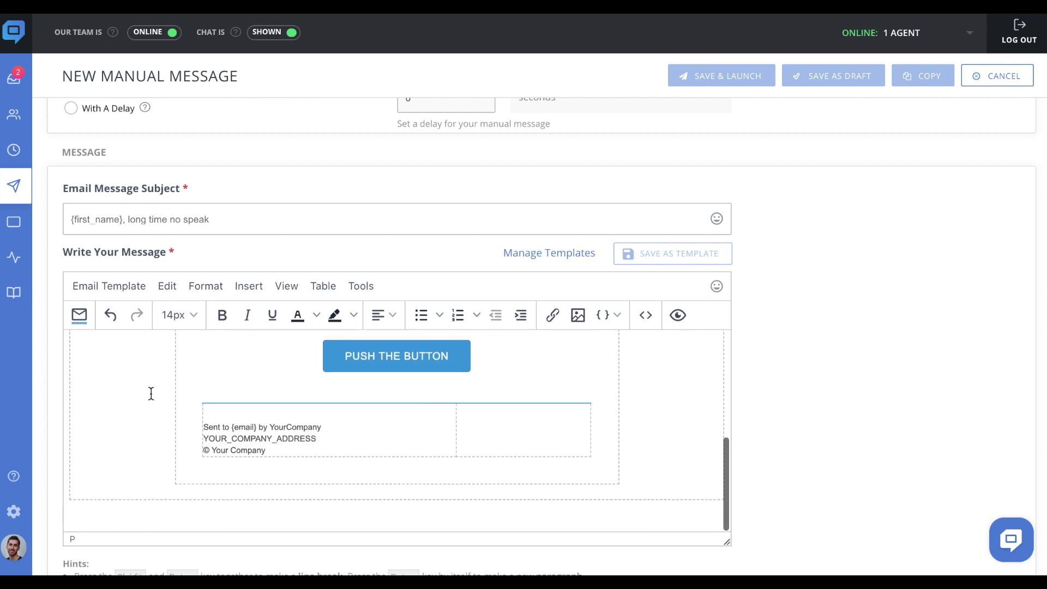
{"action": "scroll", "coordinate": [151, 393], "scroll_direction": "down", "scroll_amount": 5}
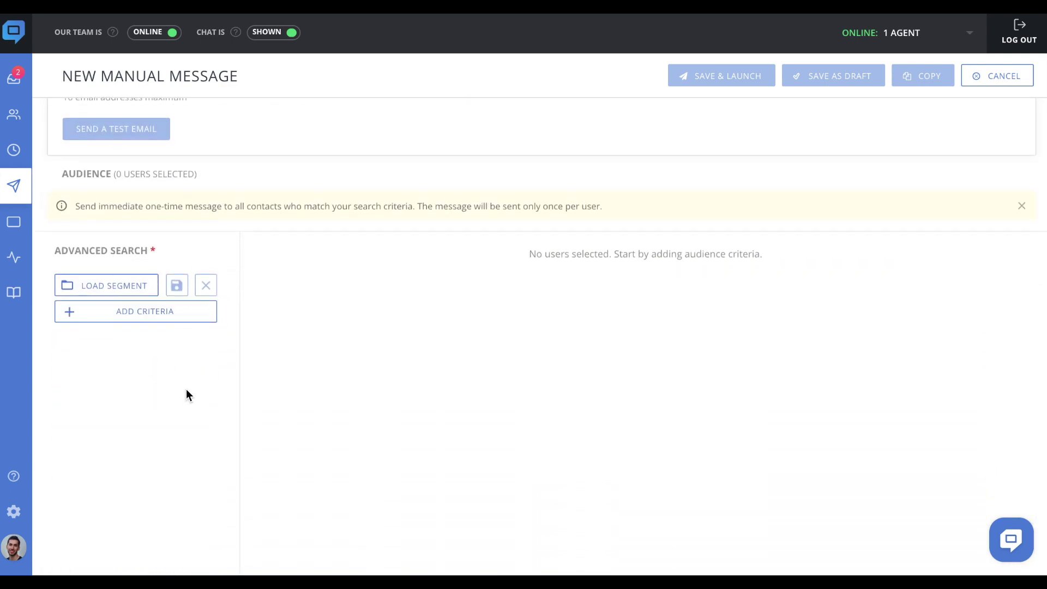
{"action": "scroll", "coordinate": [186, 388], "scroll_direction": "up", "scroll_amount": 10}
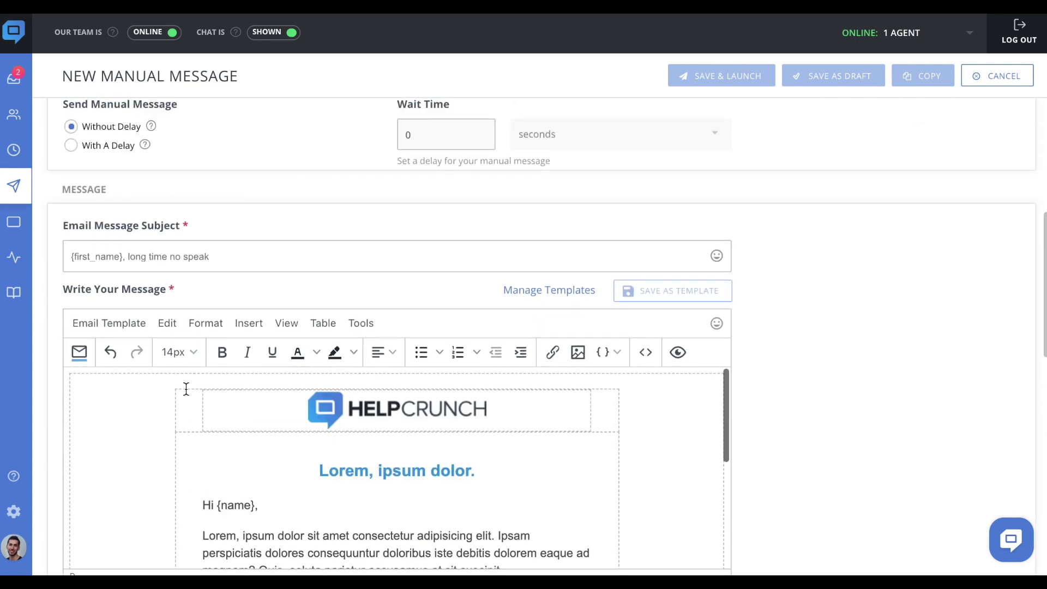
{"action": "scroll", "coordinate": [186, 388], "scroll_direction": "up", "scroll_amount": 5}
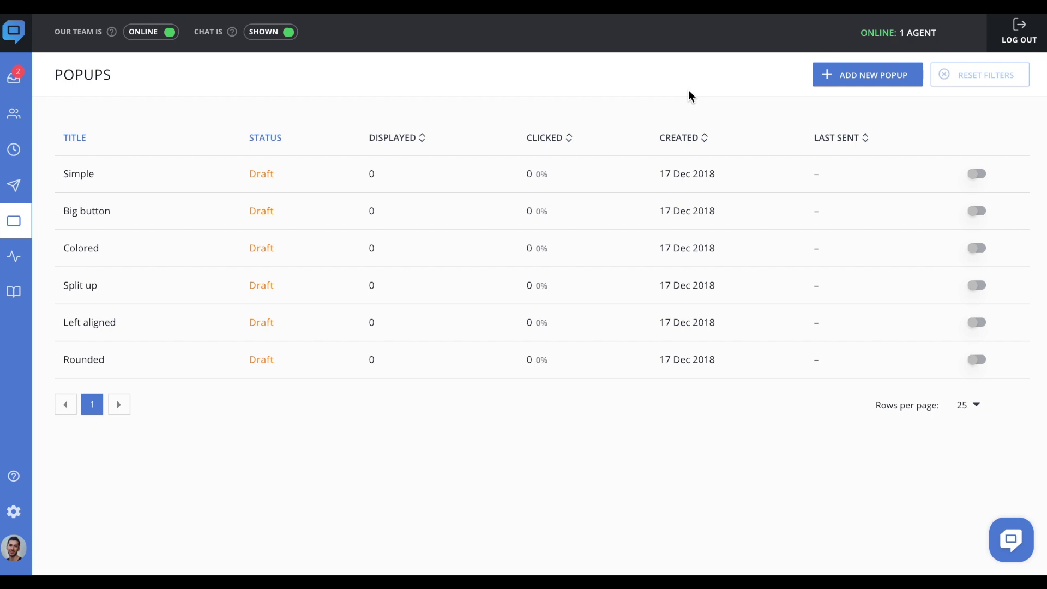
Create a new popup titled "DON'T LEAVE!!"
{"action": "left_click", "coordinate": [850, 82]}
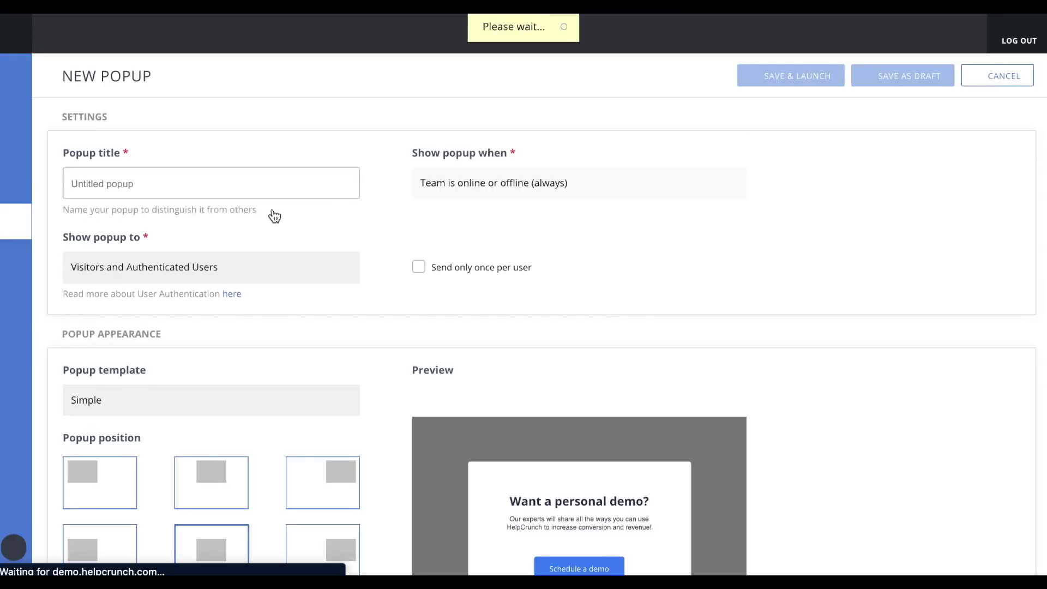
{"action": "left_click", "coordinate": [204, 198]}
{"action": "type", "text": "DON"}
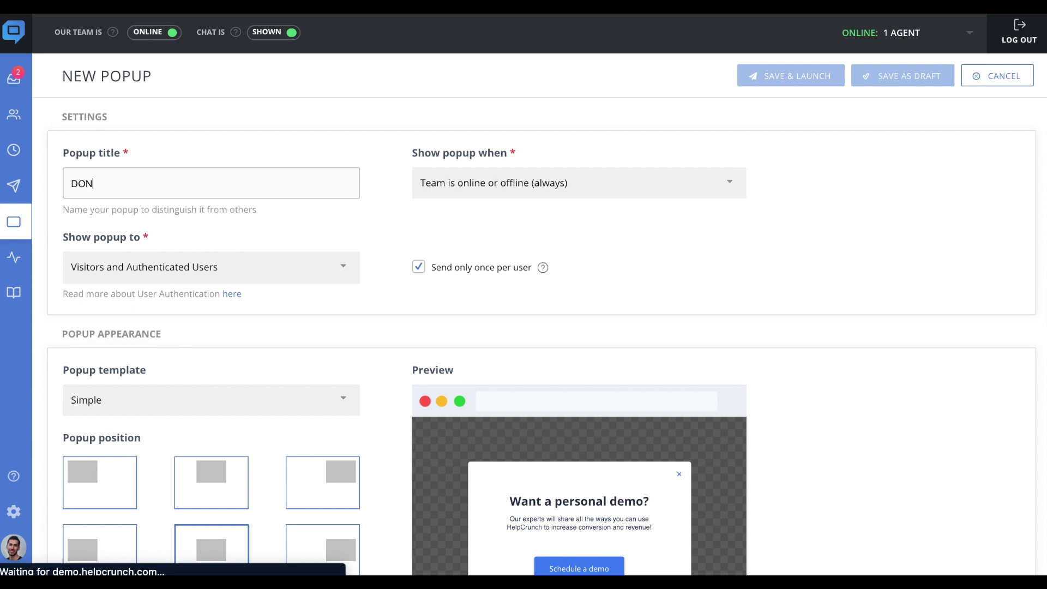
{"action": "type", "text": "'T LEAVE!!"}
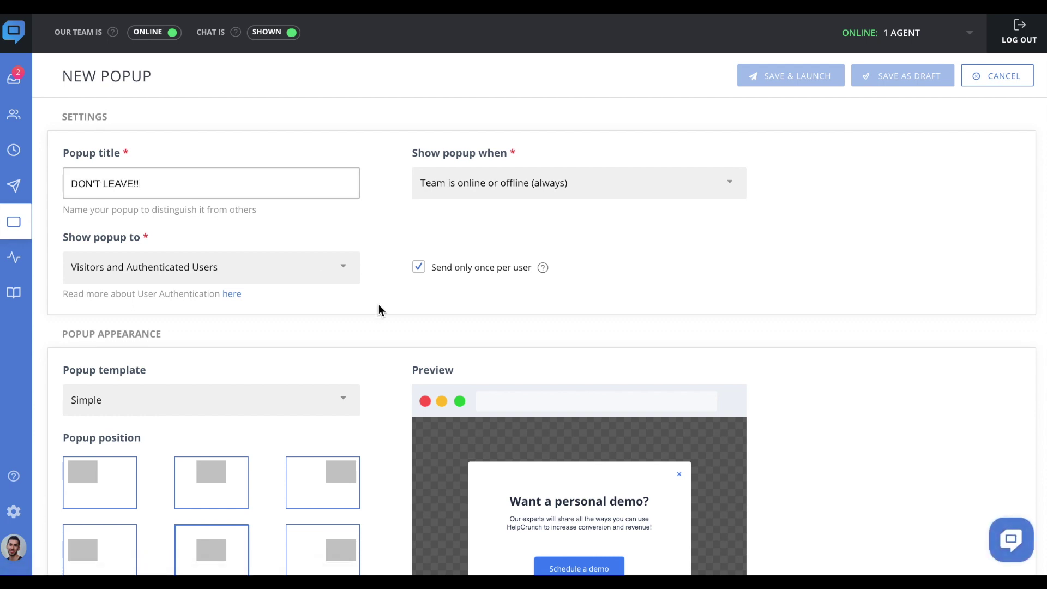
Apply the Colored template to the popup and position it at the bottom centre of the page
{"action": "scroll", "coordinate": [379, 306], "scroll_direction": "down", "scroll_amount": 1}
{"action": "scroll", "coordinate": [380, 309], "scroll_direction": "down", "scroll_amount": 2}
{"action": "scroll", "coordinate": [379, 309], "scroll_direction": "down", "scroll_amount": 2}
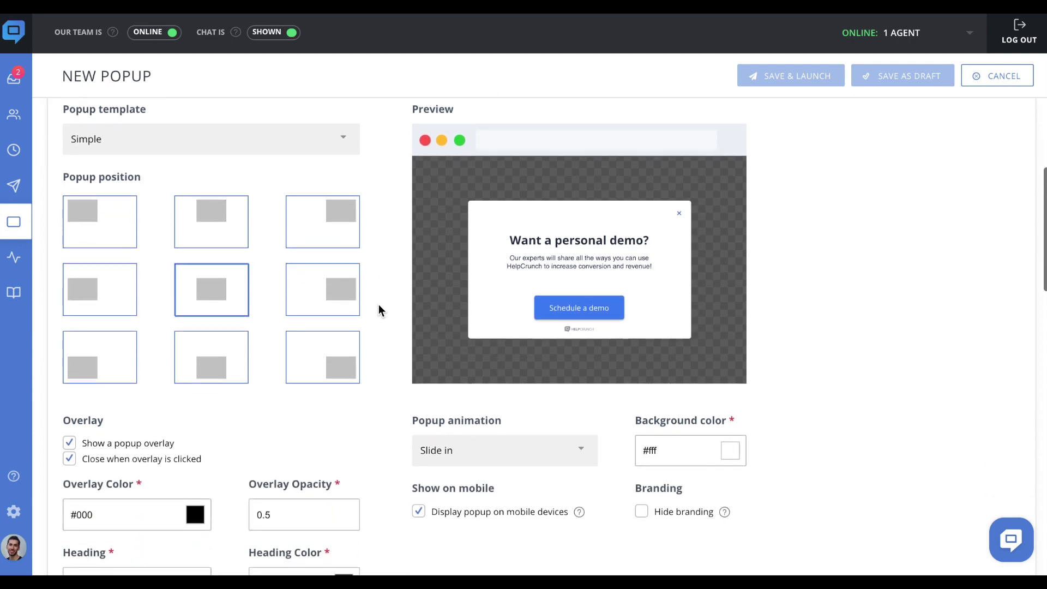
{"action": "left_click", "coordinate": [179, 148]}
{"action": "left_click", "coordinate": [165, 240]}
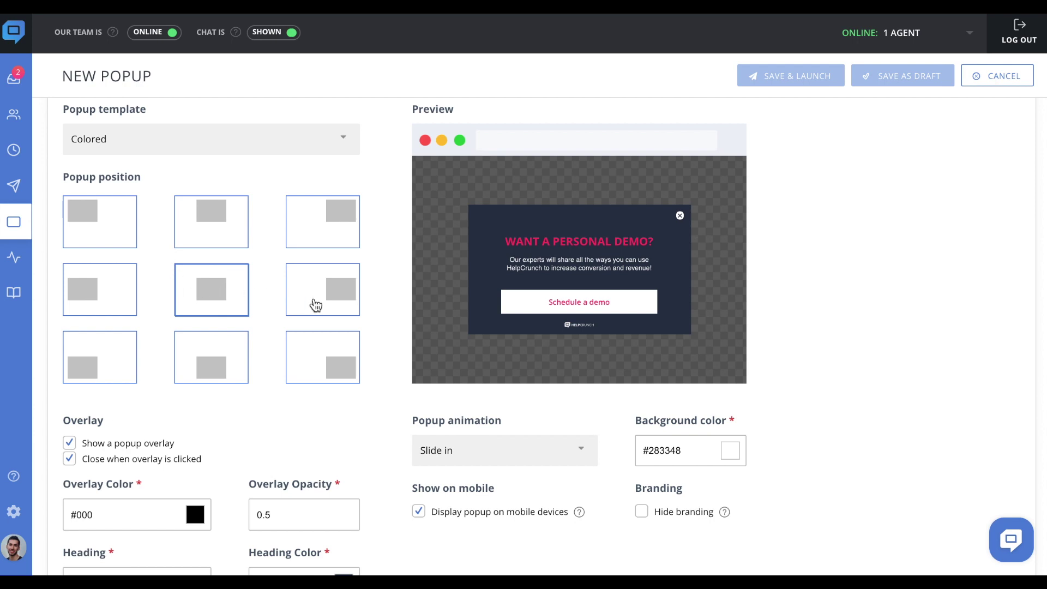
{"action": "left_click", "coordinate": [233, 373]}
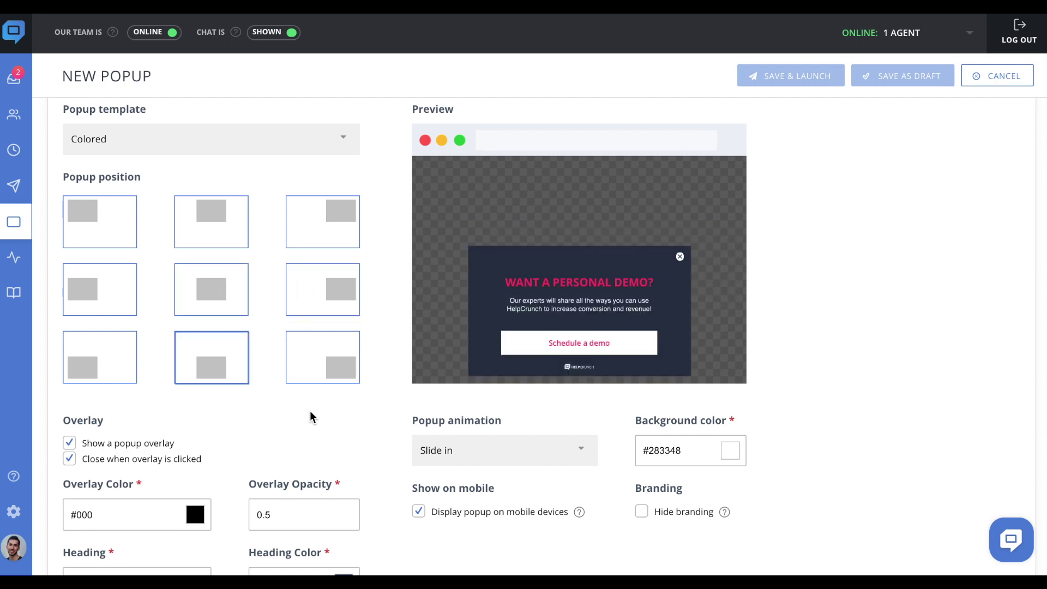
Set the popup animation to Zoom in and look through the heading, text, button and custom CSS settings
{"action": "left_click", "coordinate": [491, 457]}
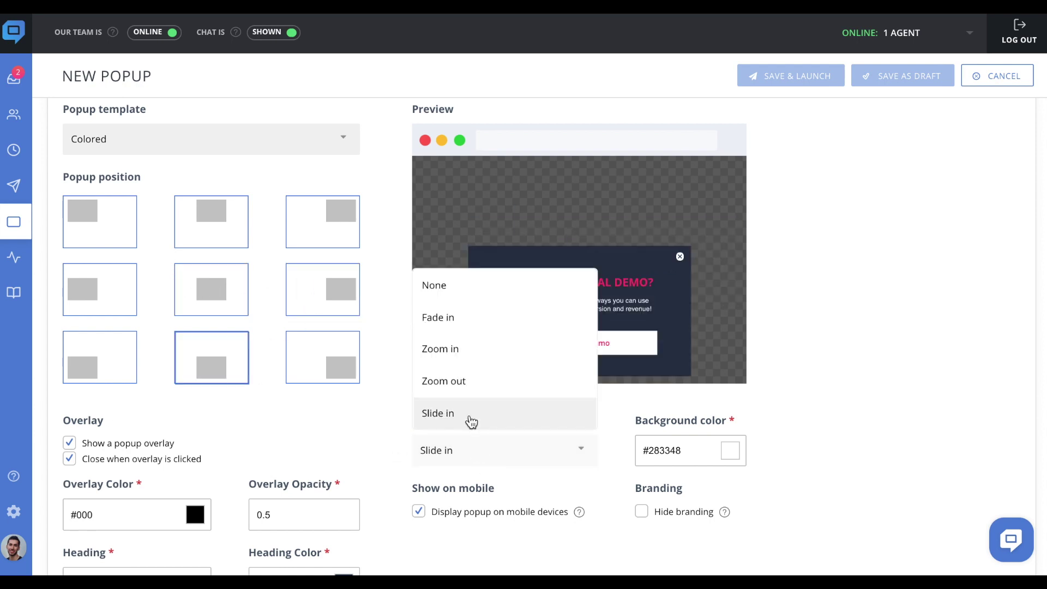
{"action": "left_click", "coordinate": [460, 351]}
{"action": "scroll", "coordinate": [373, 453], "scroll_direction": "down", "scroll_amount": 3}
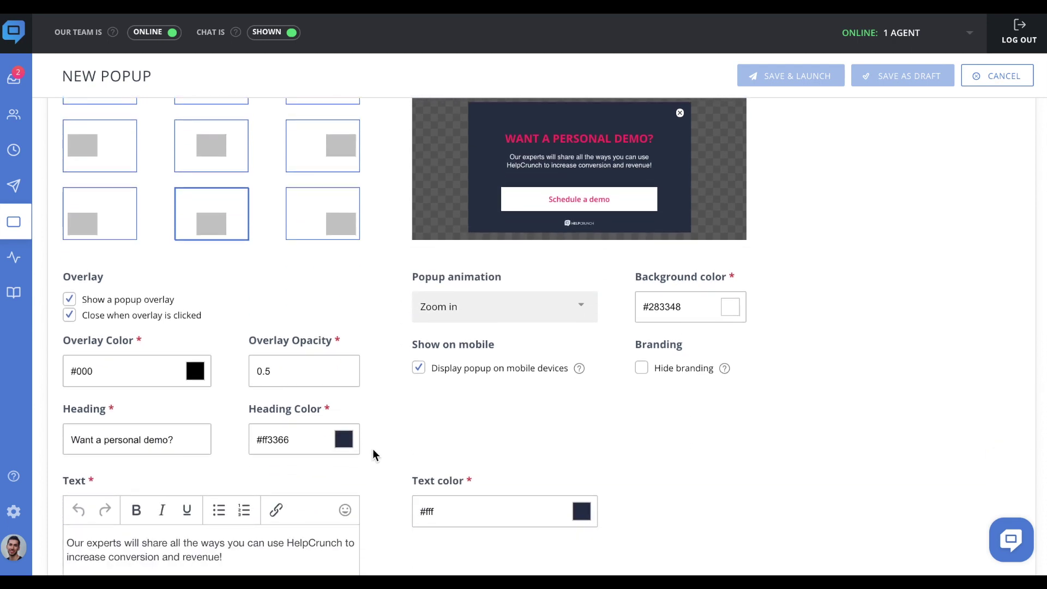
{"action": "scroll", "coordinate": [373, 451], "scroll_direction": "down", "scroll_amount": 5}
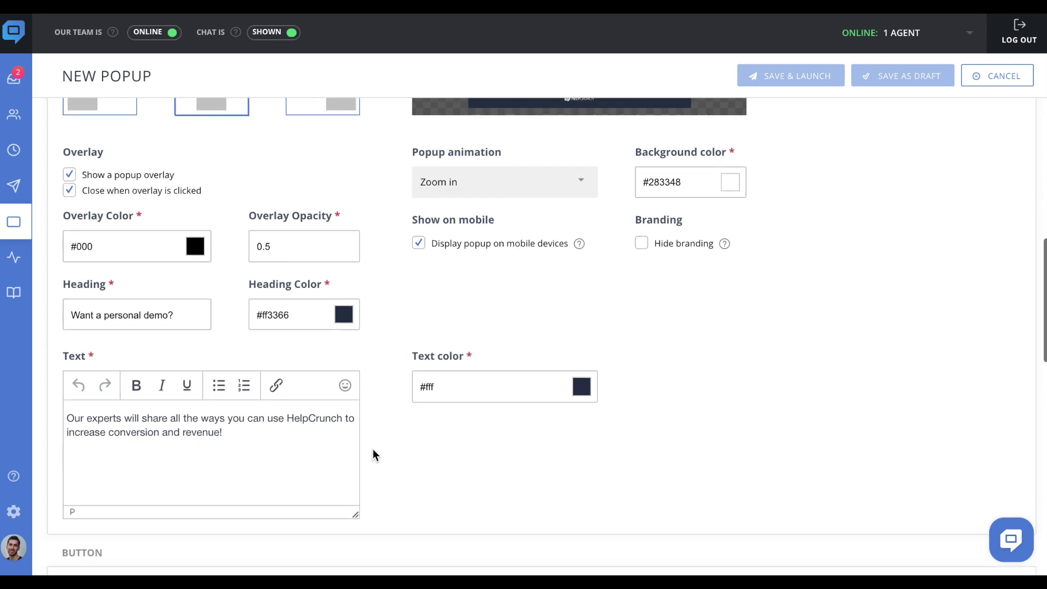
{"action": "scroll", "coordinate": [373, 454], "scroll_direction": "down", "scroll_amount": 5}
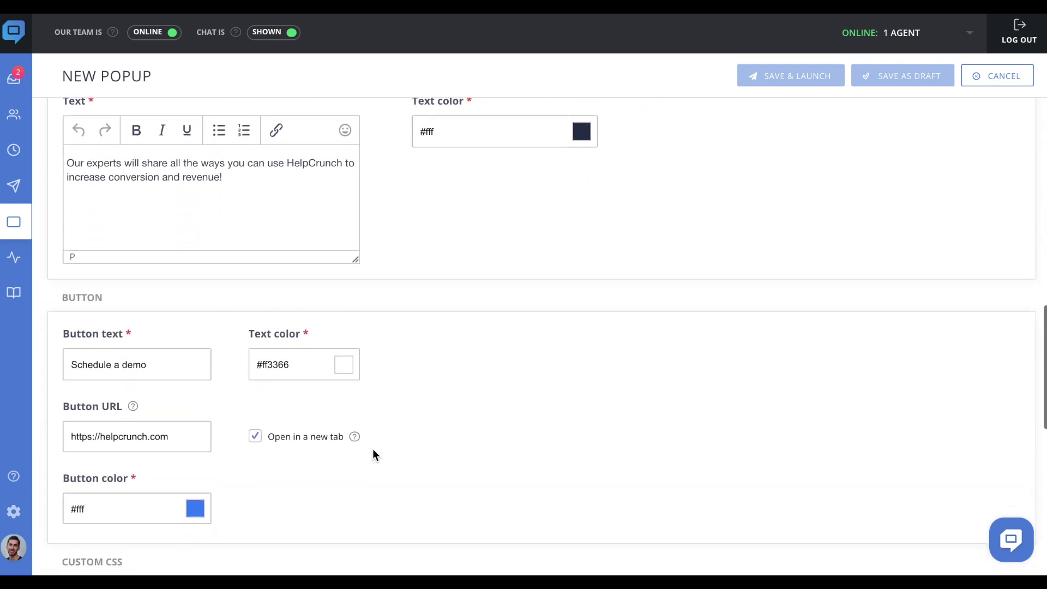
{"action": "scroll", "coordinate": [373, 454], "scroll_direction": "down", "scroll_amount": 5}
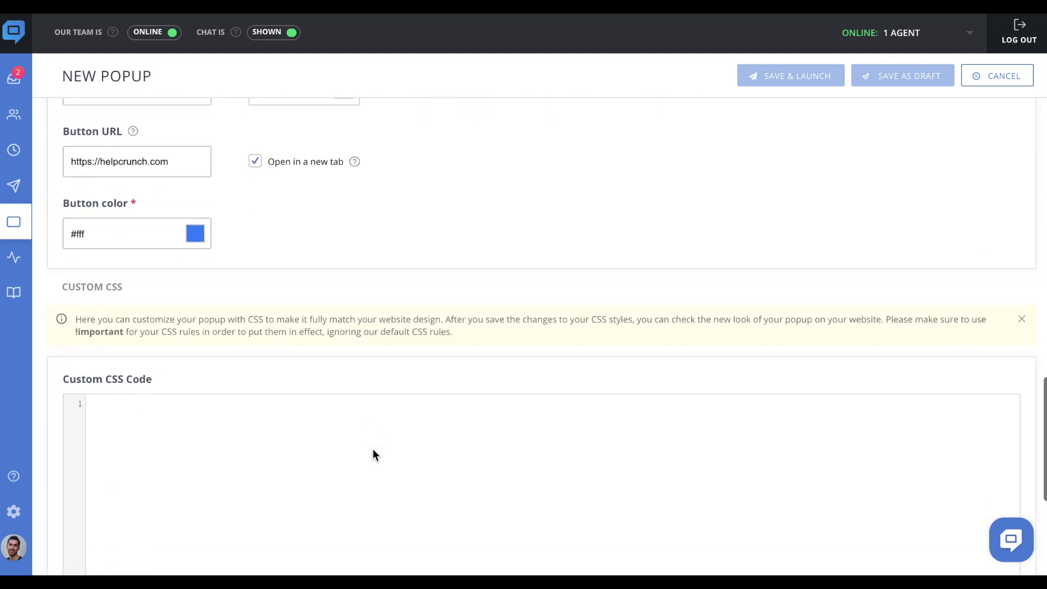
{"action": "scroll", "coordinate": [372, 449], "scroll_direction": "down", "scroll_amount": 4}
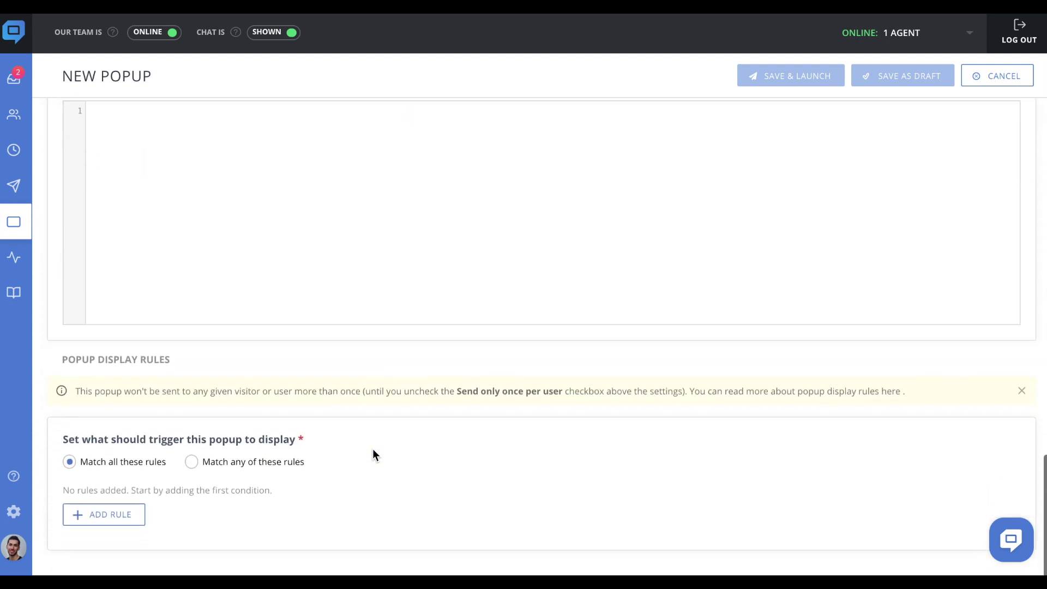
Add a popup display rule requiring Time before exit intent to be greater than 30 seconds
{"action": "left_click", "coordinate": [109, 516]}
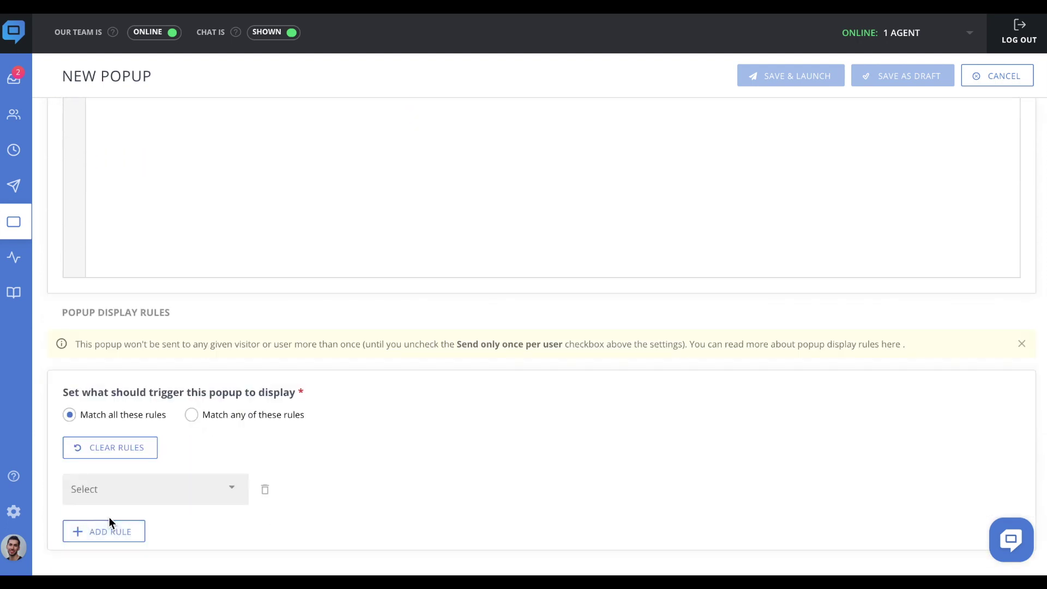
{"action": "left_click", "coordinate": [188, 495]}
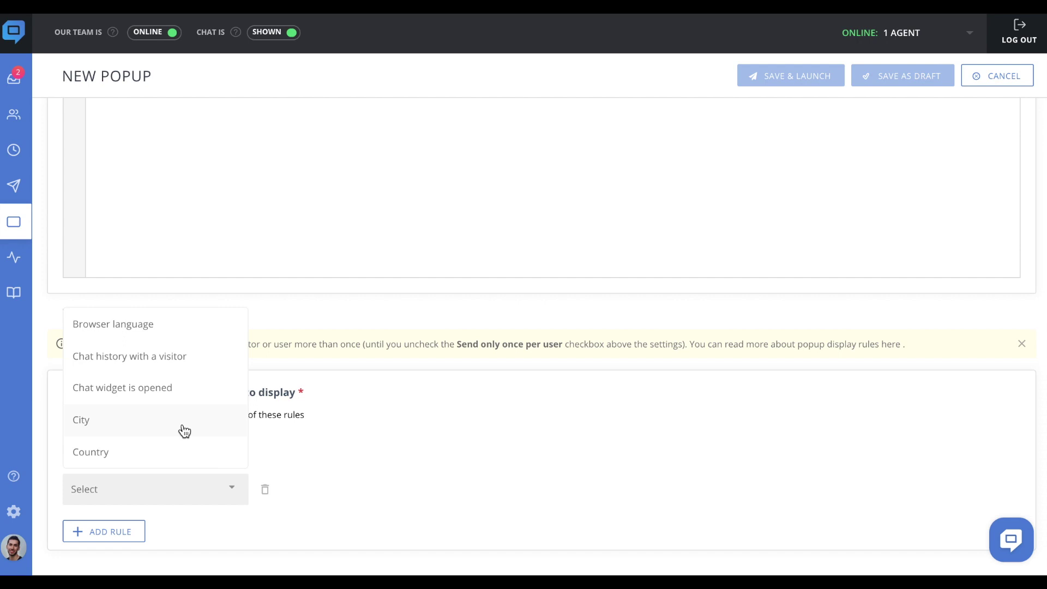
{"action": "scroll", "coordinate": [181, 431], "scroll_direction": "down", "scroll_amount": 5}
{"action": "scroll", "coordinate": [184, 430], "scroll_direction": "down", "scroll_amount": 2}
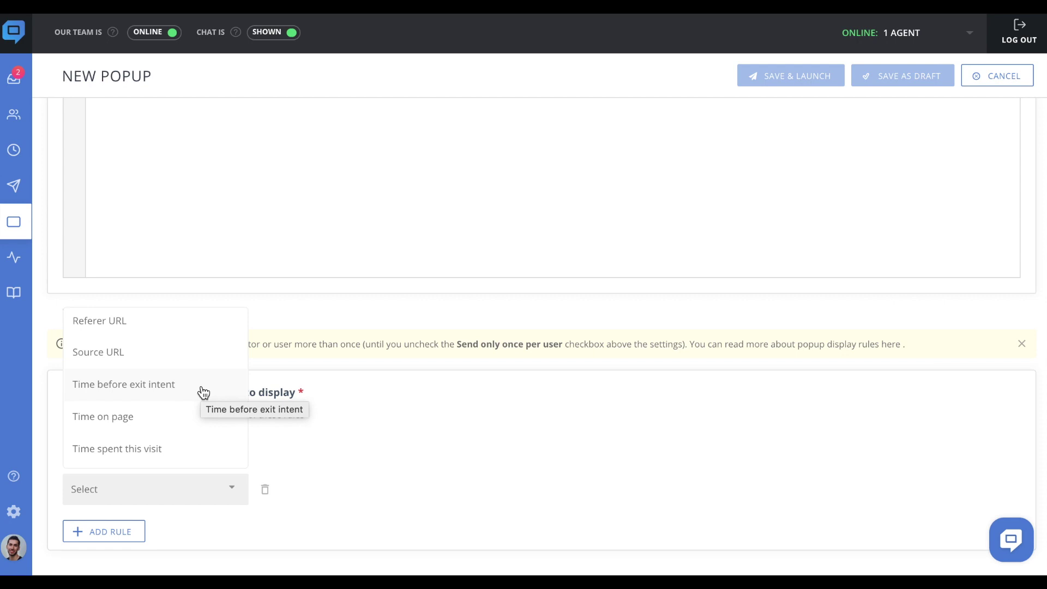
{"action": "left_click", "coordinate": [203, 392]}
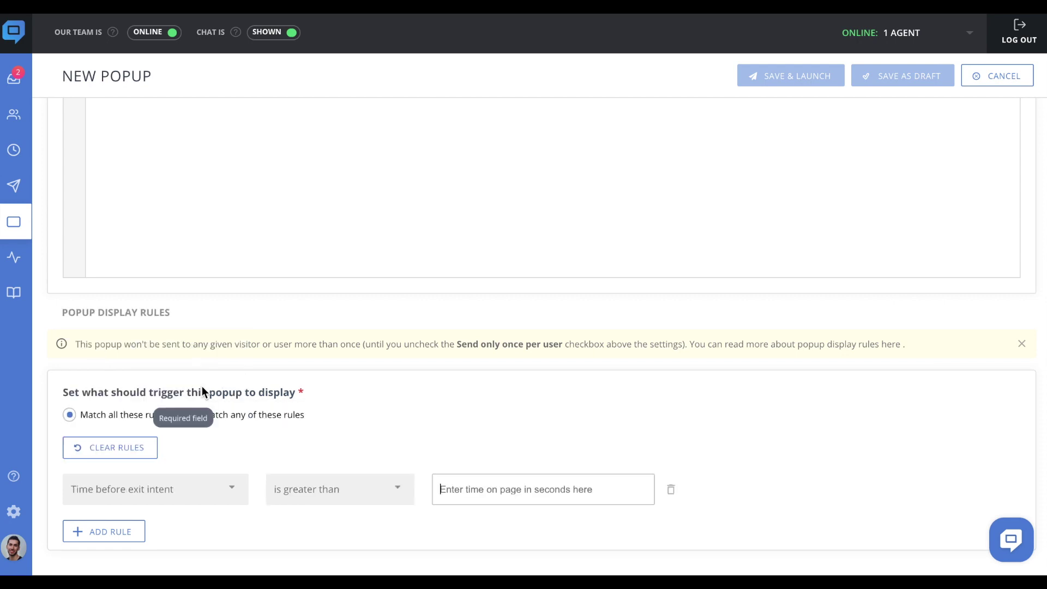
{"action": "left_click", "coordinate": [482, 484]}
{"action": "type", "text": "30"}
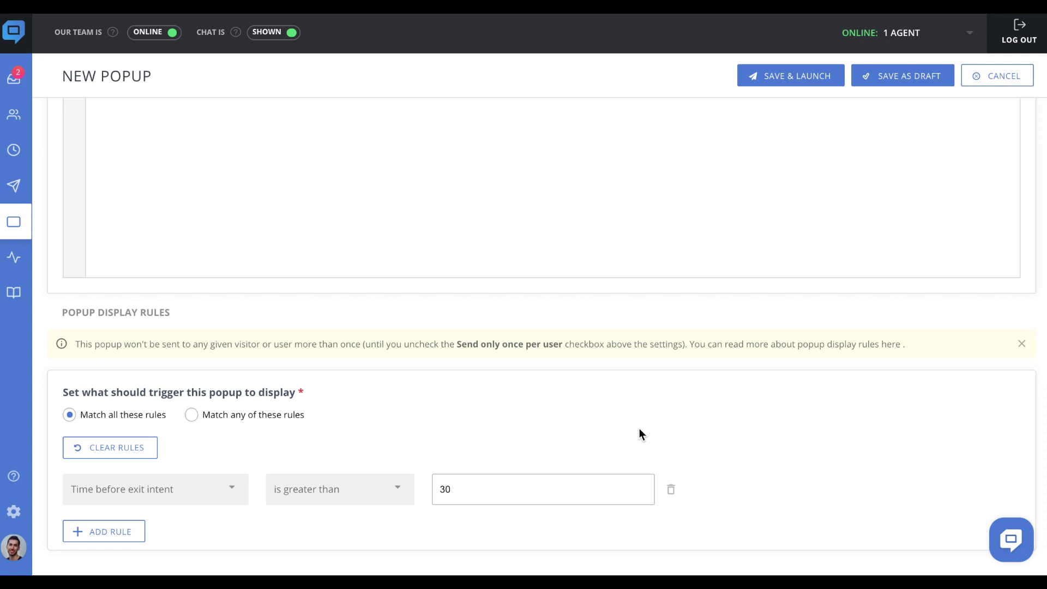
Save the finished popup as a draft
{"action": "scroll", "coordinate": [640, 430], "scroll_direction": "up", "scroll_amount": 10}
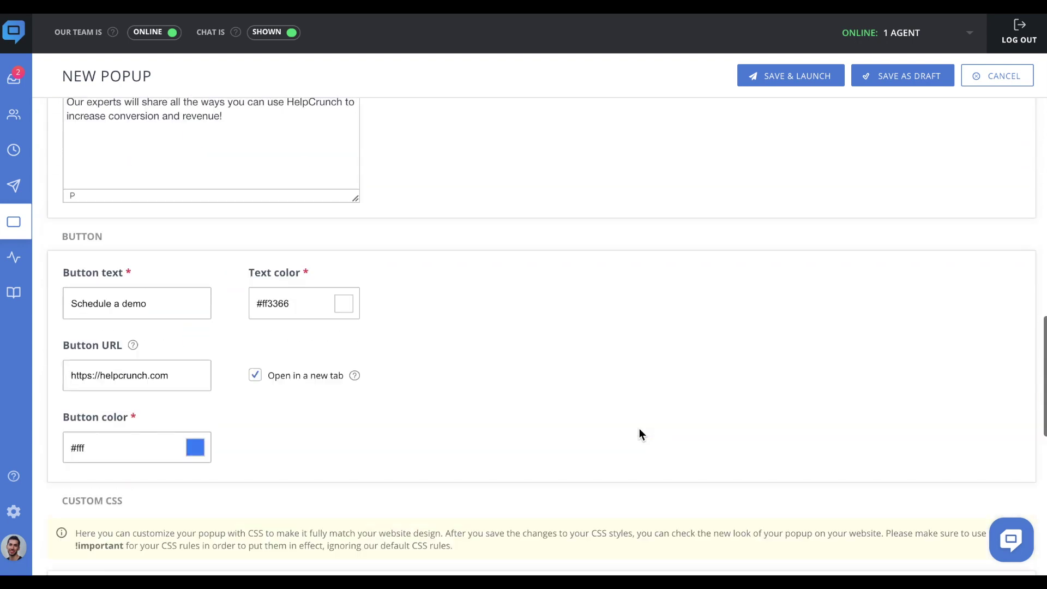
{"action": "scroll", "coordinate": [639, 429], "scroll_direction": "up", "scroll_amount": 15}
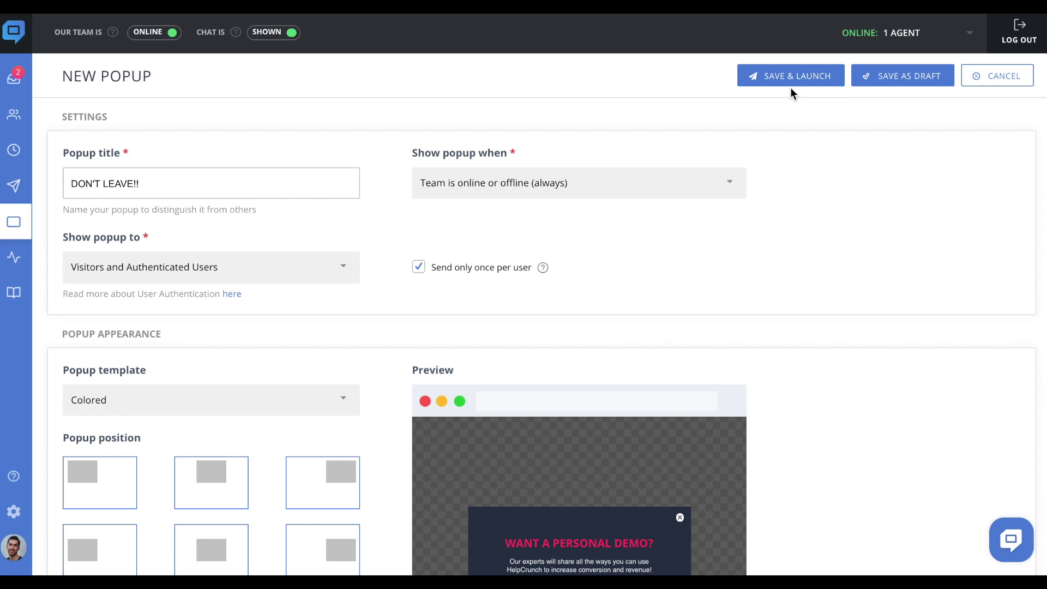
{"action": "left_click", "coordinate": [879, 76]}
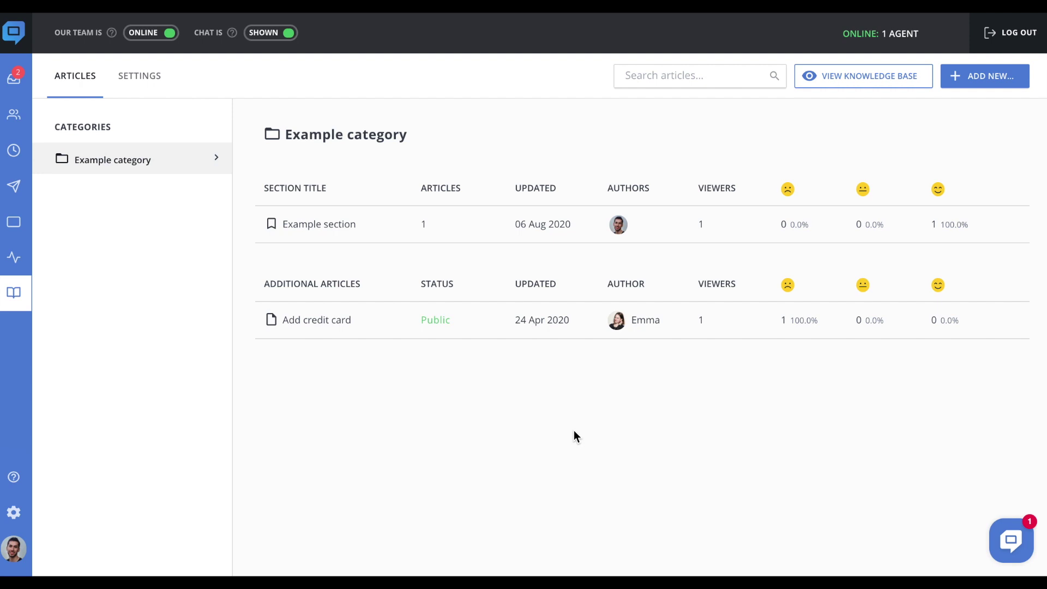
Open Example article from the knowledge base's Example section and read through its content
{"action": "left_click", "coordinate": [335, 227]}
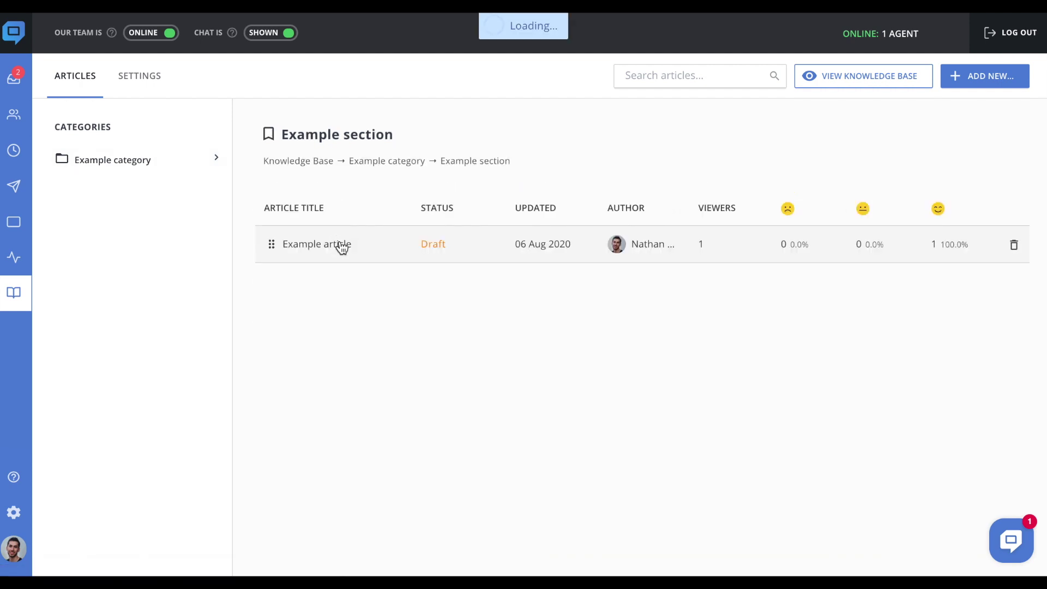
{"action": "left_click", "coordinate": [364, 253]}
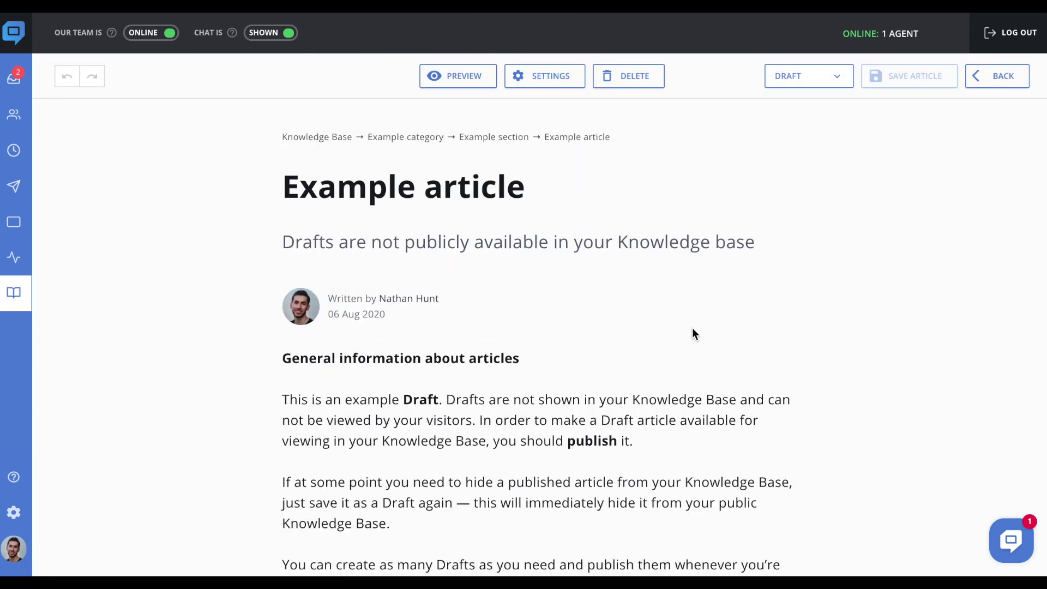
{"action": "scroll", "coordinate": [692, 329], "scroll_direction": "down", "scroll_amount": 2}
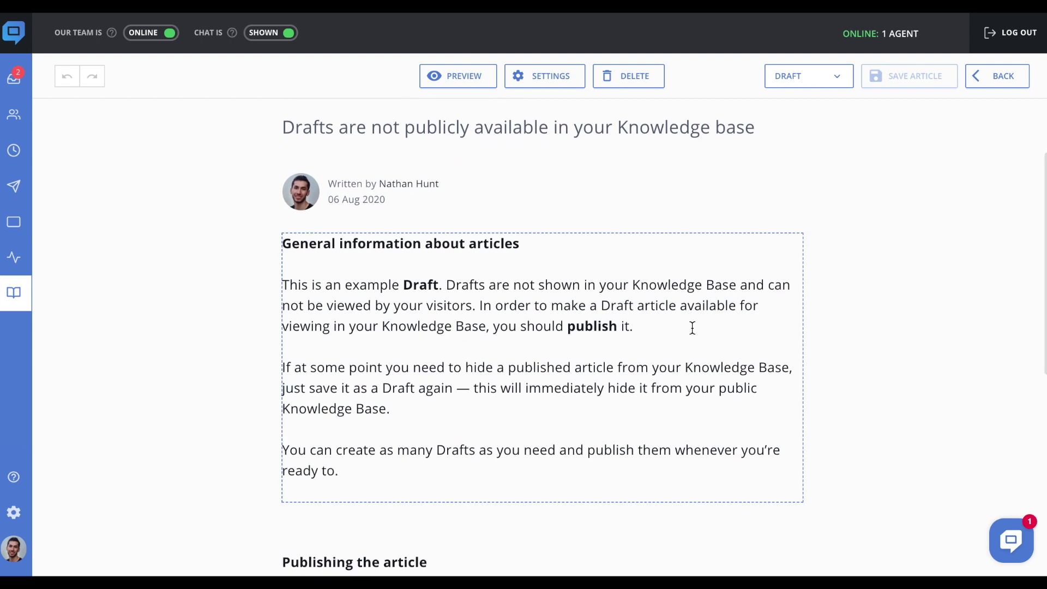
{"action": "scroll", "coordinate": [692, 329], "scroll_direction": "down", "scroll_amount": 3}
{"action": "scroll", "coordinate": [693, 328], "scroll_direction": "down", "scroll_amount": 1}
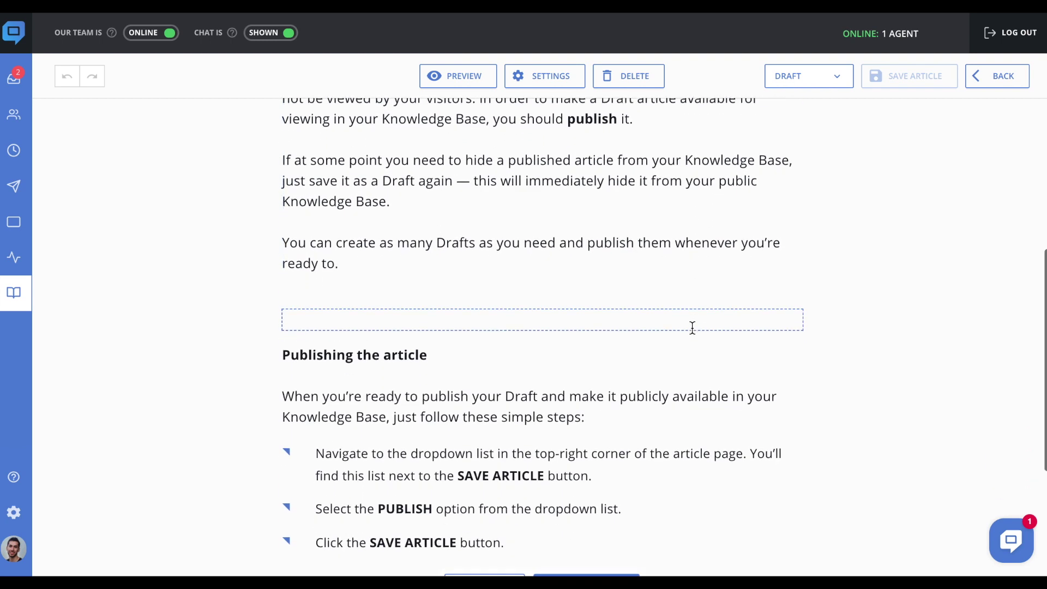
View the text formatting options on the word "Drafts", and insert an empty paragraph before the "Publishing the article" heading
{"action": "scroll", "coordinate": [693, 328], "scroll_direction": "up", "scroll_amount": 1}
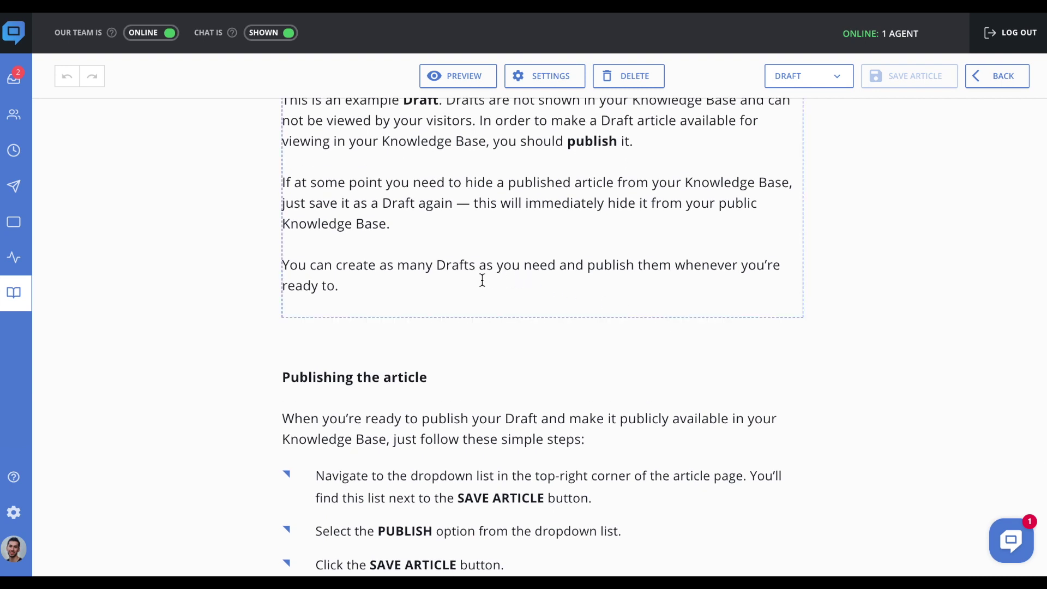
{"action": "double_click", "coordinate": [458, 266]}
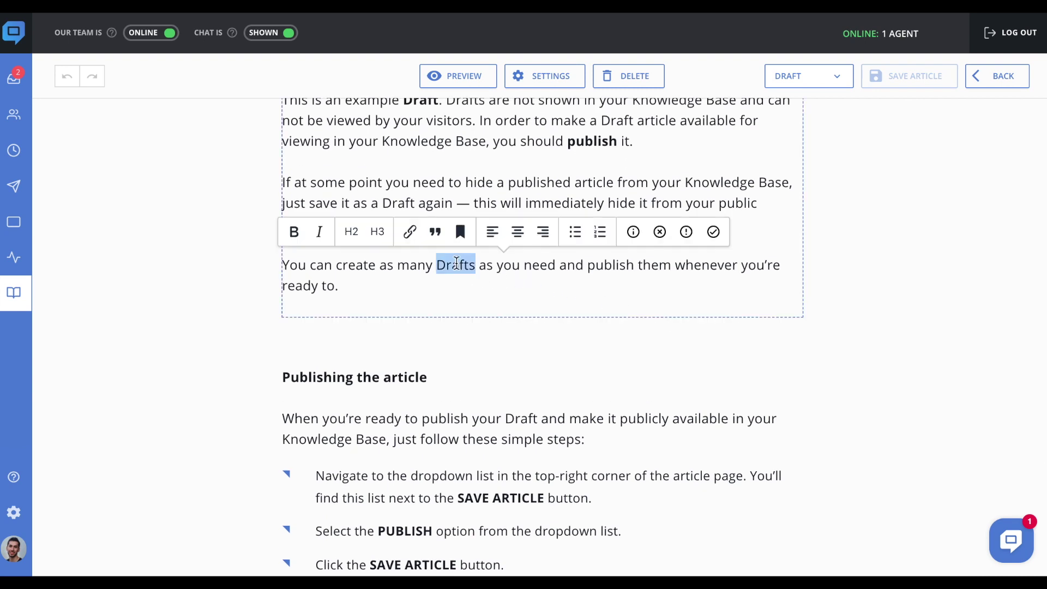
{"action": "left_click", "coordinate": [384, 283]}
{"action": "key", "text": "Return"}
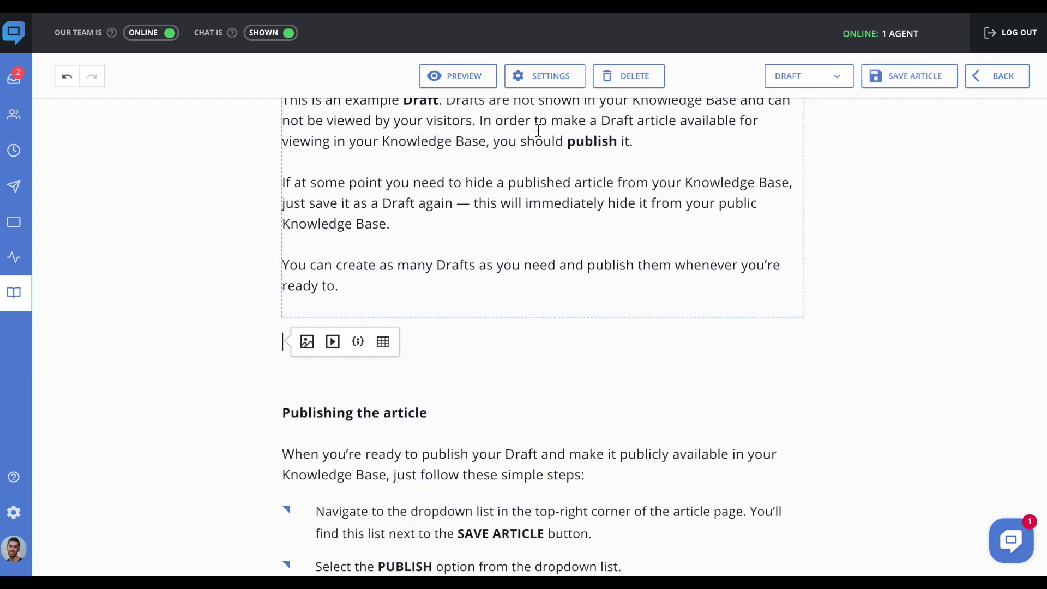
Review the article's settings, including its location choices and the advanced page, meta and social fields, and apply them as they are
{"action": "left_click", "coordinate": [548, 79]}
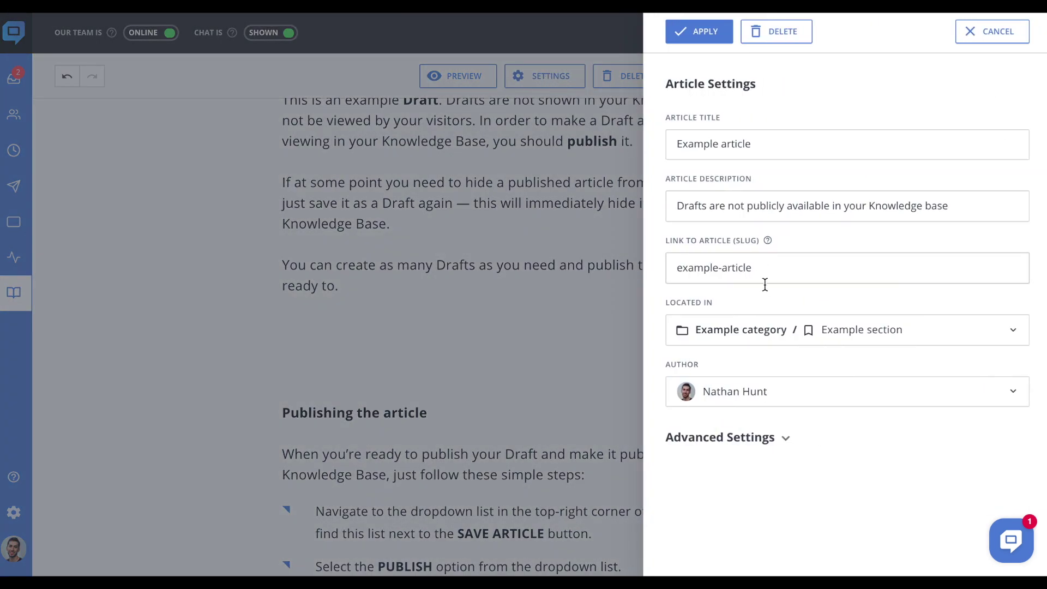
{"action": "left_click", "coordinate": [771, 341]}
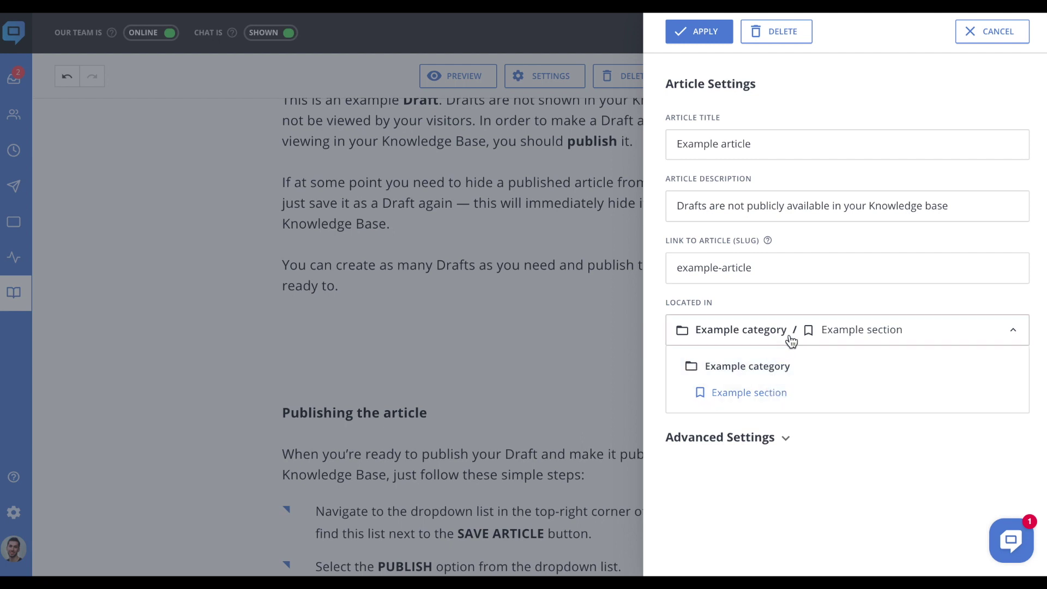
{"action": "left_click", "coordinate": [791, 342]}
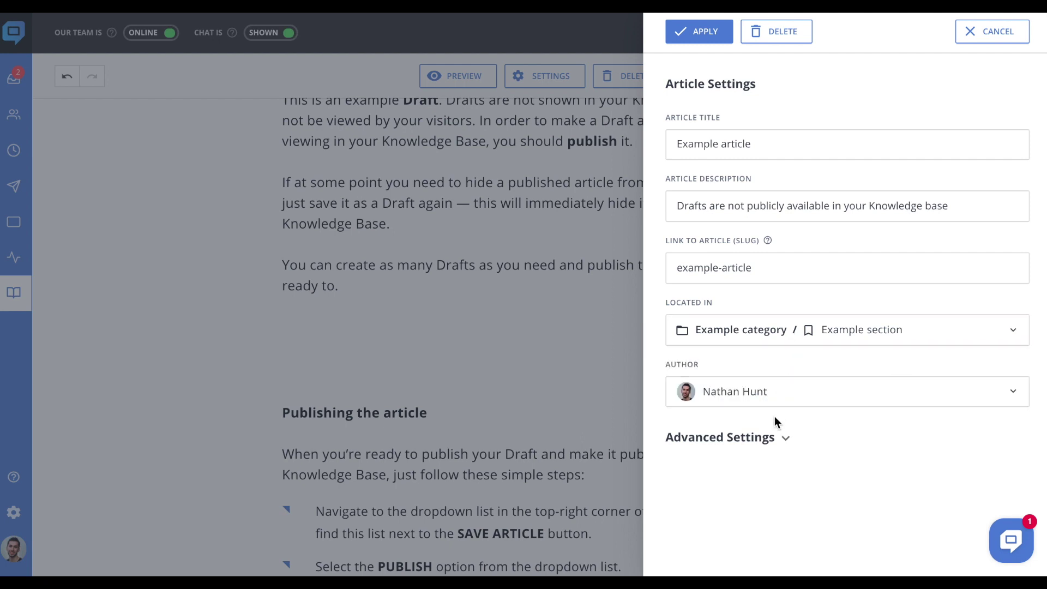
{"action": "left_click", "coordinate": [785, 439]}
{"action": "scroll", "coordinate": [780, 439], "scroll_direction": "down", "scroll_amount": 2}
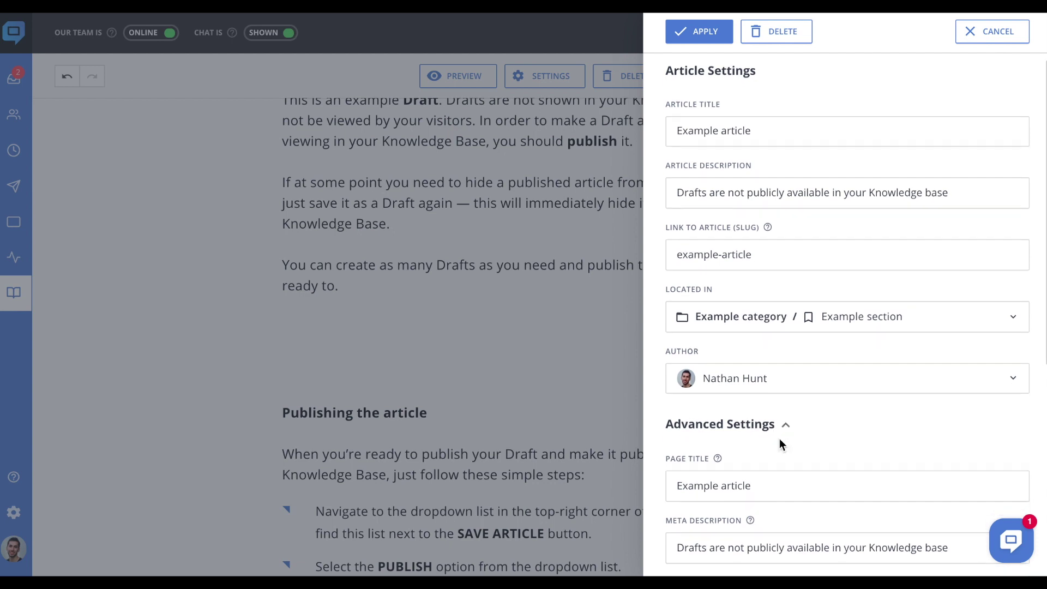
{"action": "scroll", "coordinate": [780, 438], "scroll_direction": "down", "scroll_amount": 4}
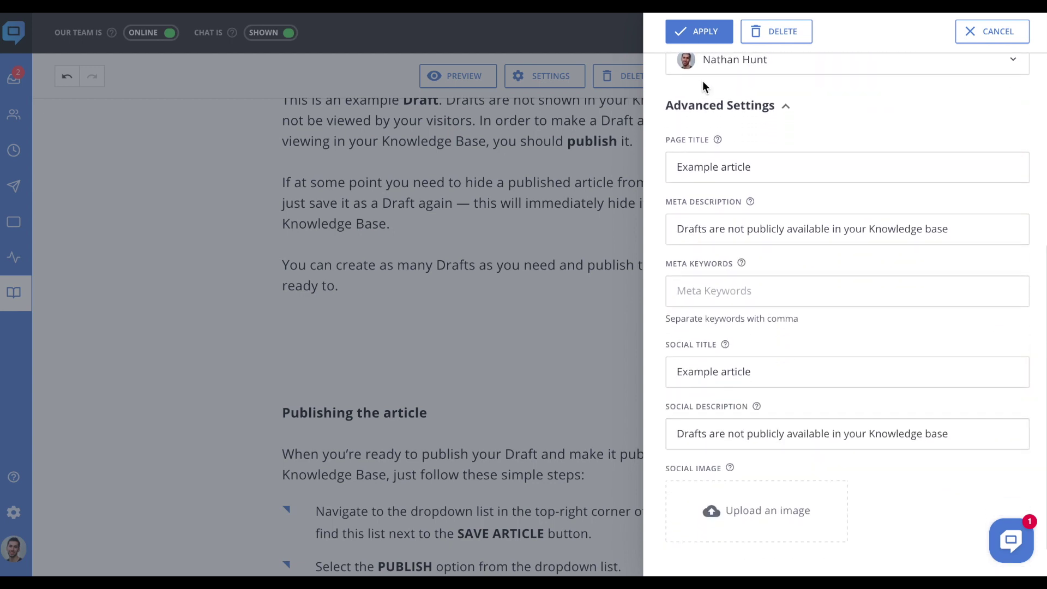
{"action": "left_click", "coordinate": [702, 33]}
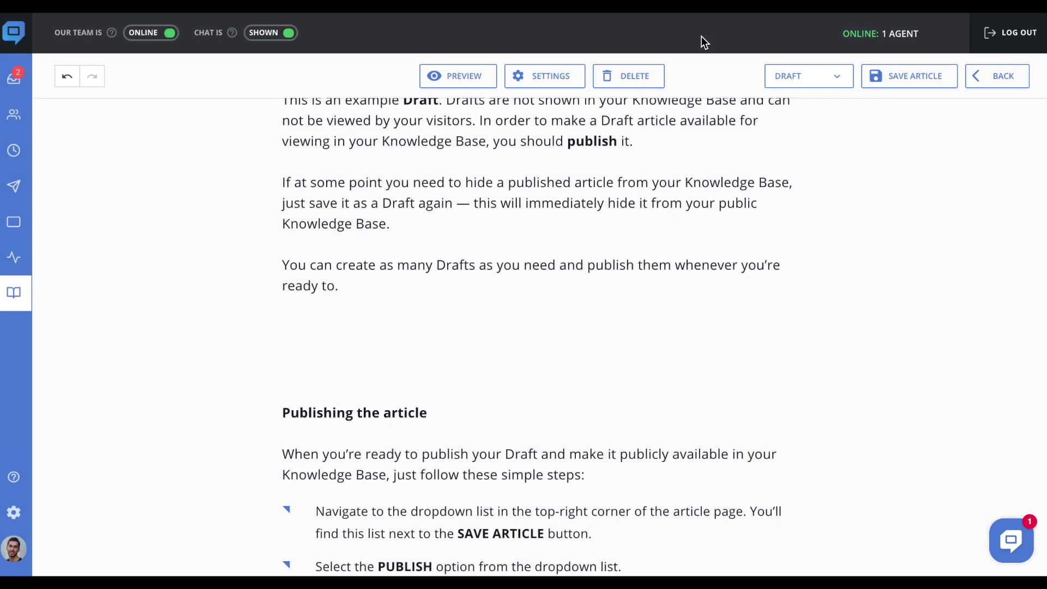
Set the example article's status to Public
{"action": "left_click", "coordinate": [839, 79]}
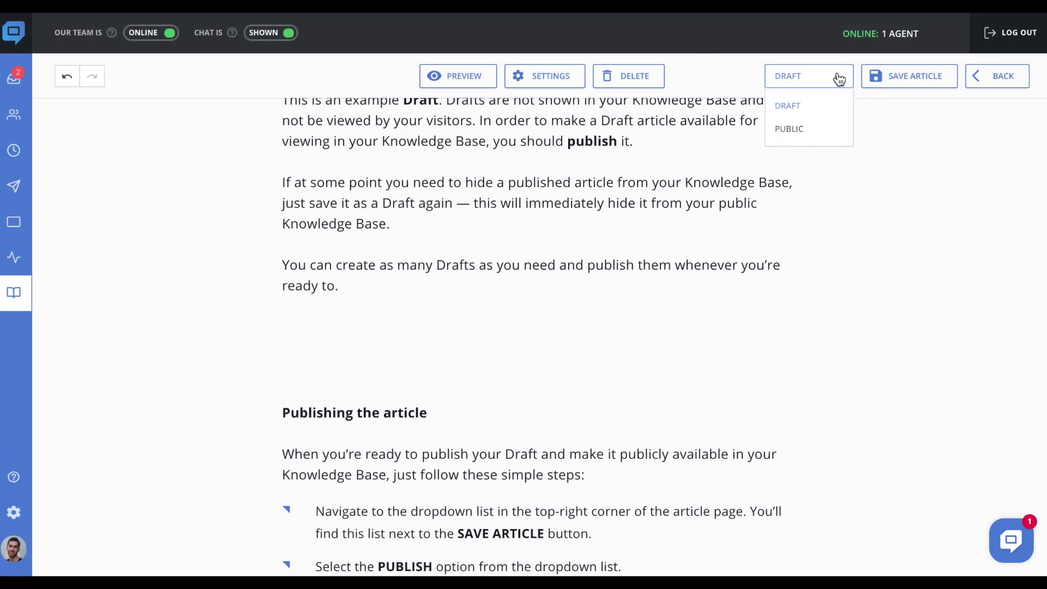
{"action": "left_click", "coordinate": [832, 130]}
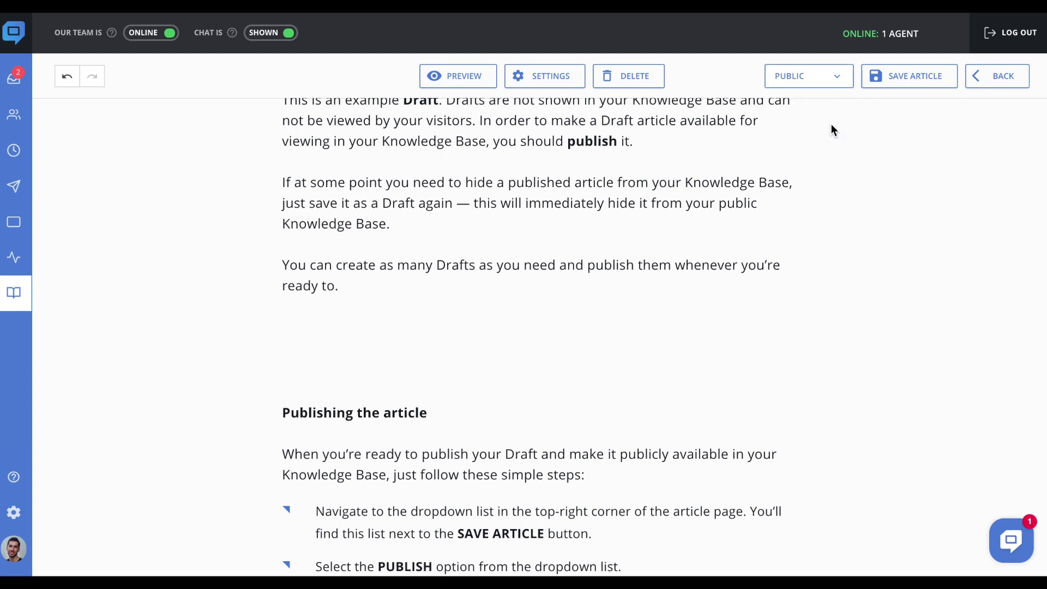
Save the example article and check its preview before returning to the Example section's article list
{"action": "left_click", "coordinate": [880, 77]}
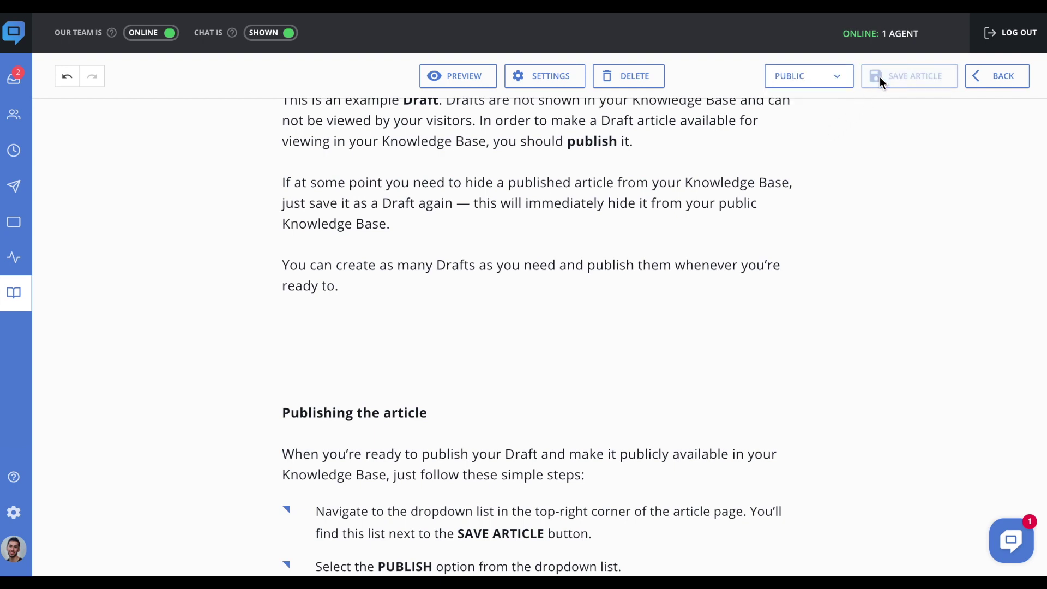
{"action": "left_click", "coordinate": [453, 78]}
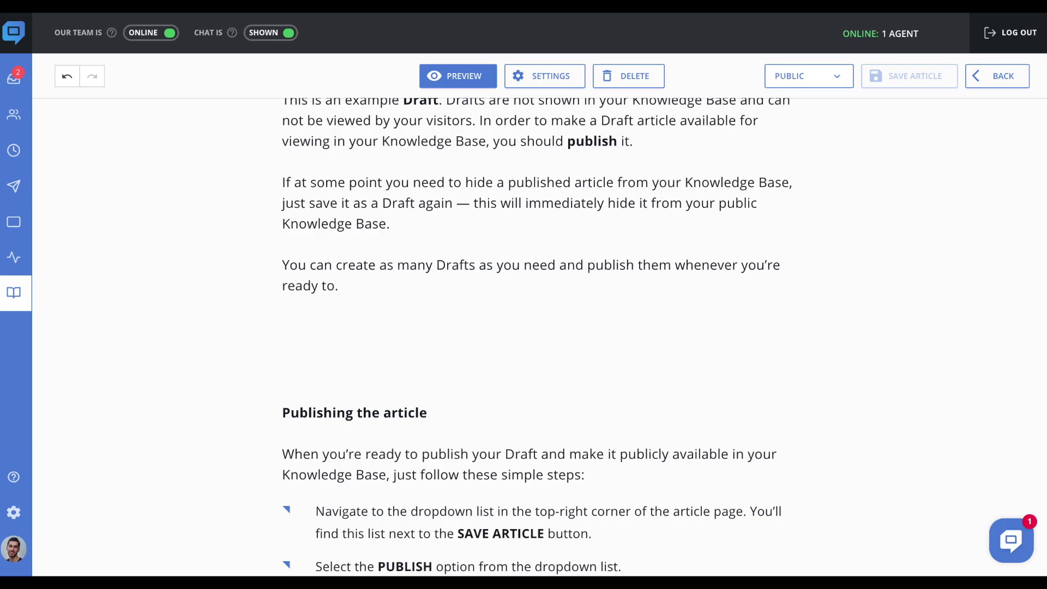
{"action": "scroll", "coordinate": [702, 177], "scroll_direction": "up", "scroll_amount": 5}
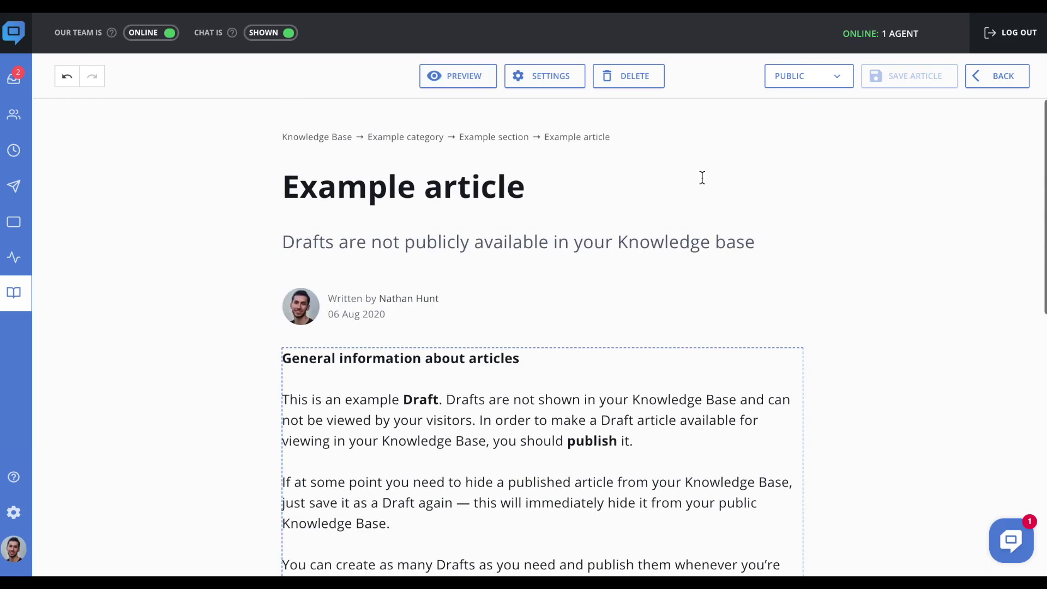
{"action": "left_click", "coordinate": [988, 89]}
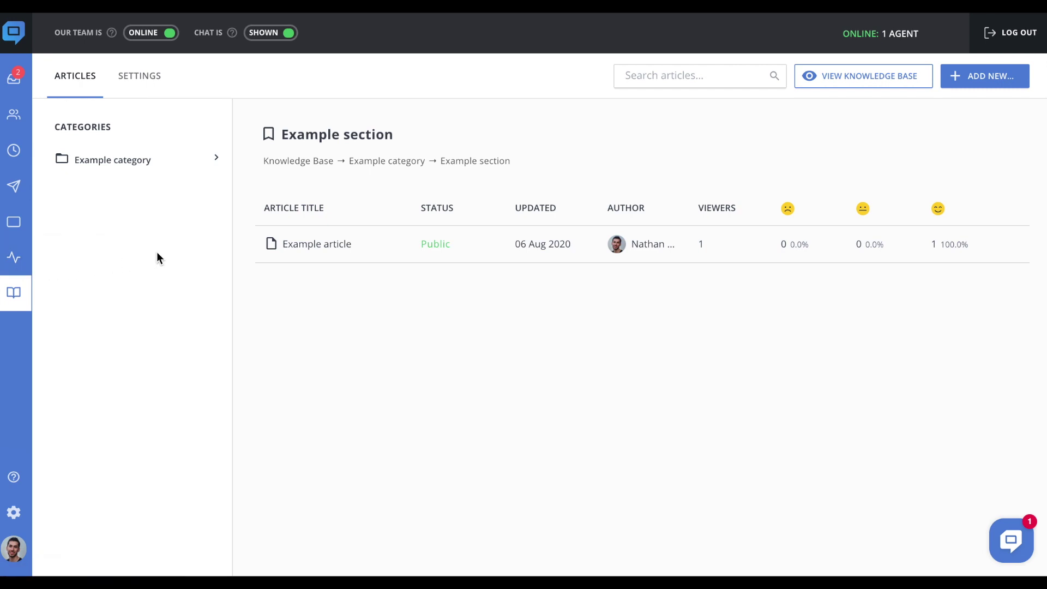
Review the knowledge base's general settings, including the chat widget choices, and view its appearance settings
{"action": "left_click", "coordinate": [140, 82]}
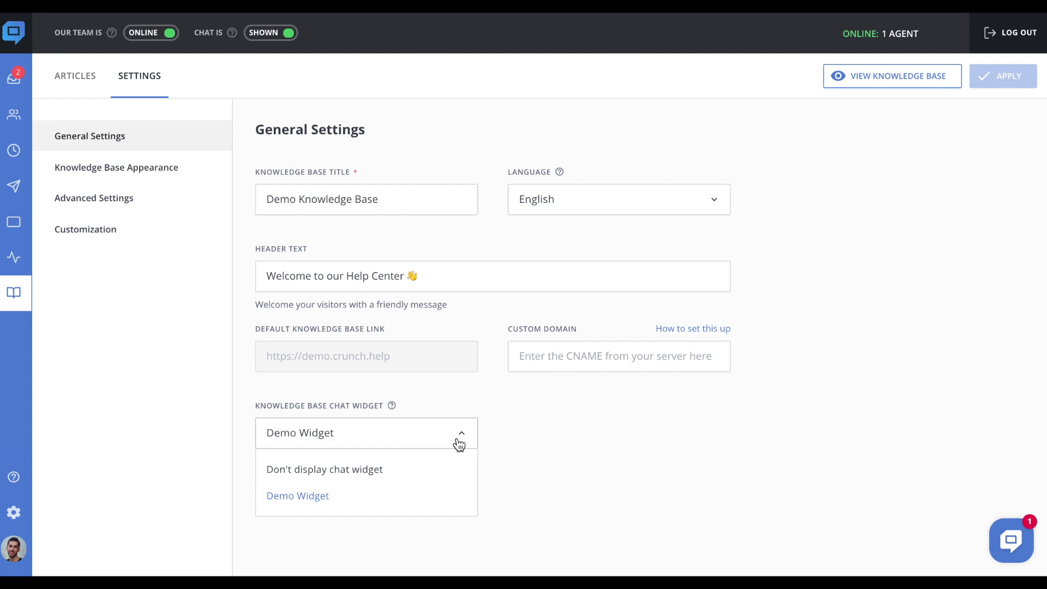
{"action": "left_click", "coordinate": [457, 442]}
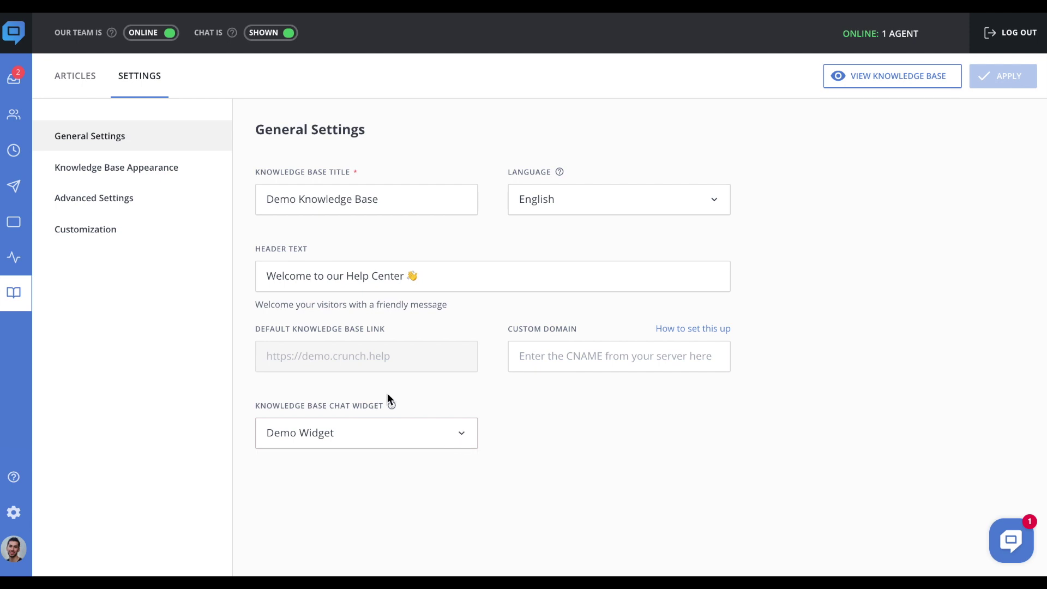
{"action": "left_click", "coordinate": [187, 181]}
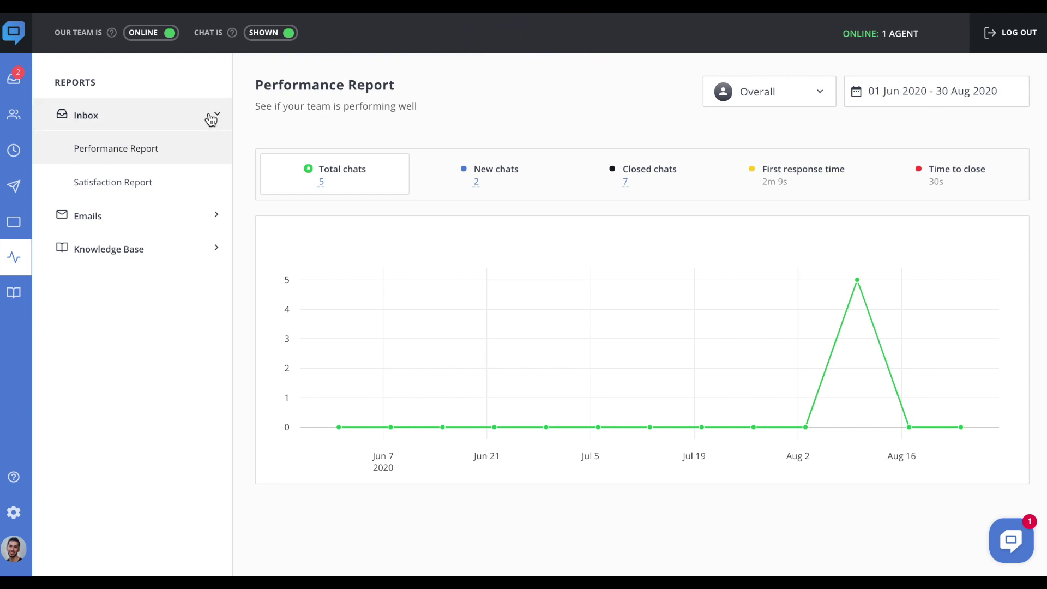
Expand the Emails and Knowledge Base report groups and display the New chats chart in the inbox Performance Report
{"action": "left_click", "coordinate": [213, 216]}
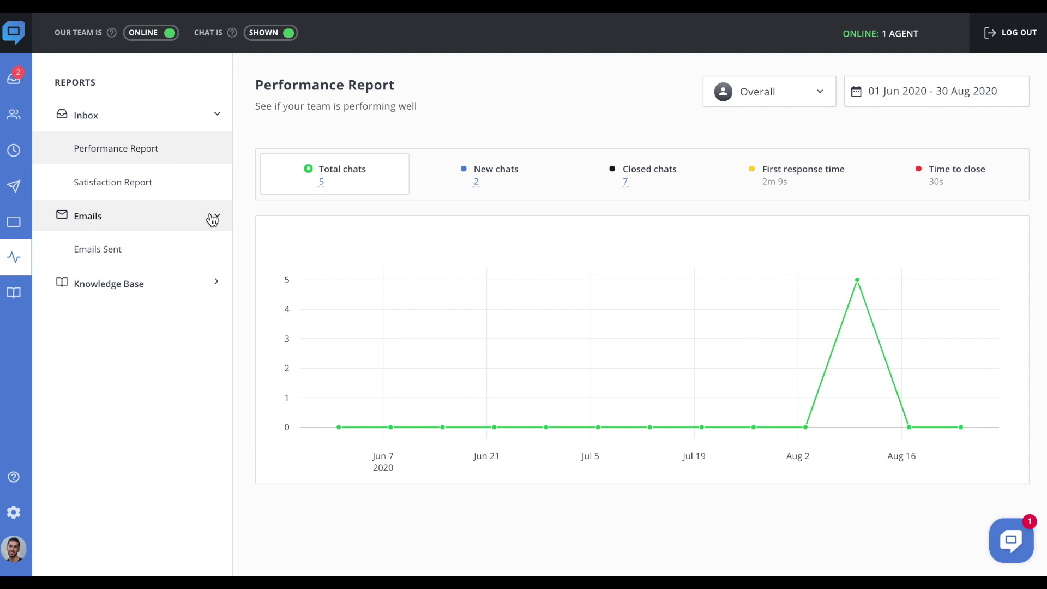
{"action": "left_click", "coordinate": [210, 292]}
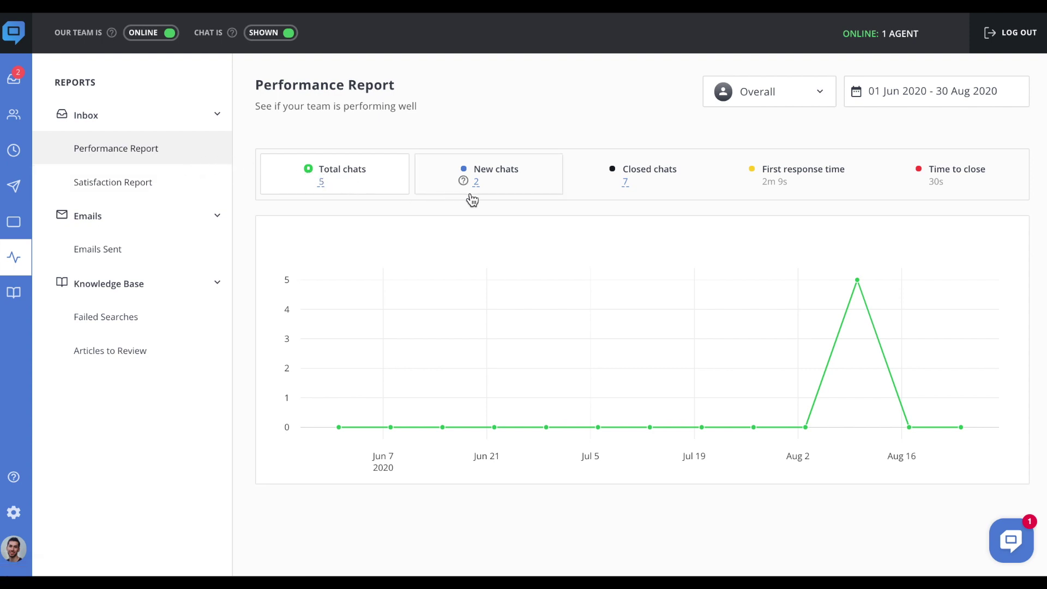
{"action": "left_click", "coordinate": [519, 185]}
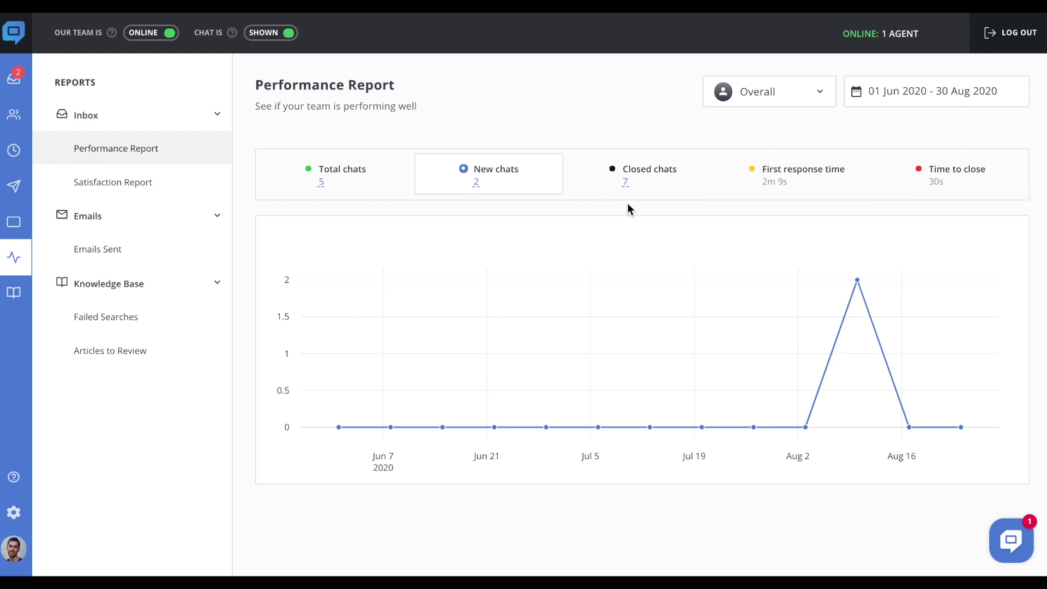
View the Satisfaction Report, check its date range choices, and filter it to the last agent visible in the agent list
{"action": "left_click", "coordinate": [196, 190]}
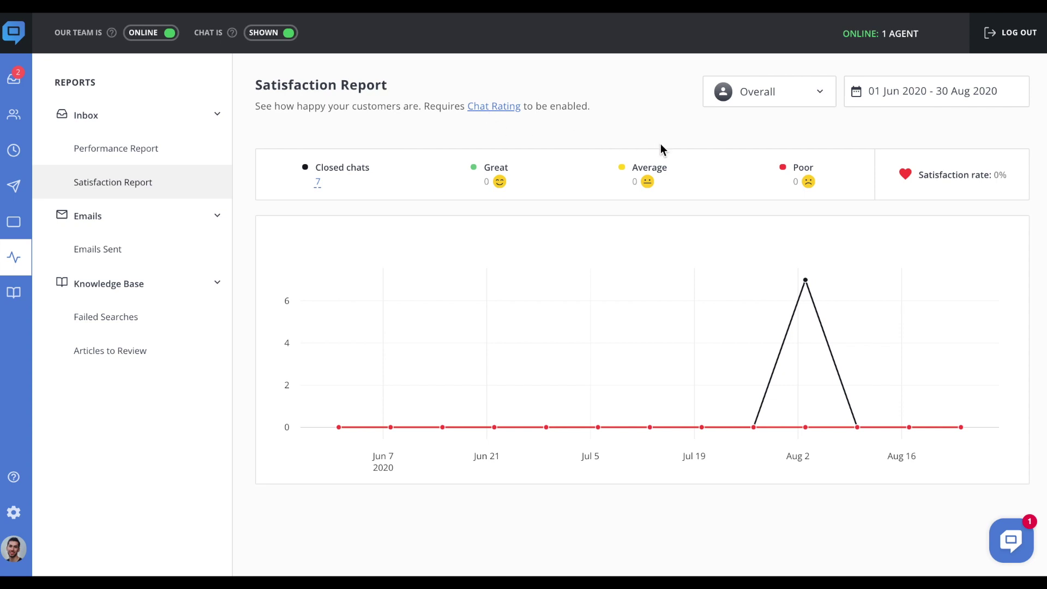
{"action": "left_click", "coordinate": [909, 97]}
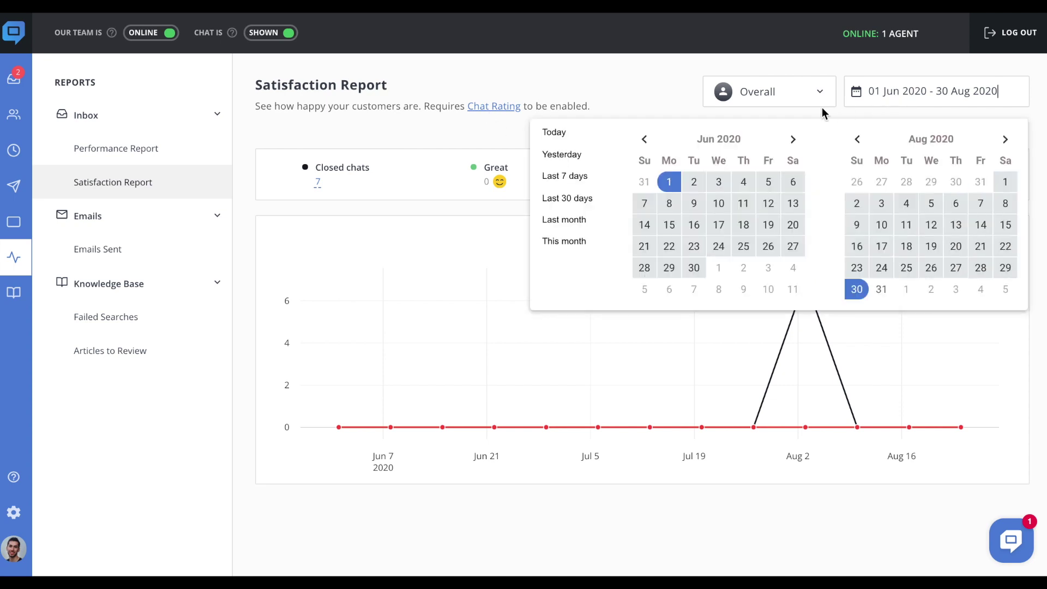
{"action": "left_click", "coordinate": [804, 97]}
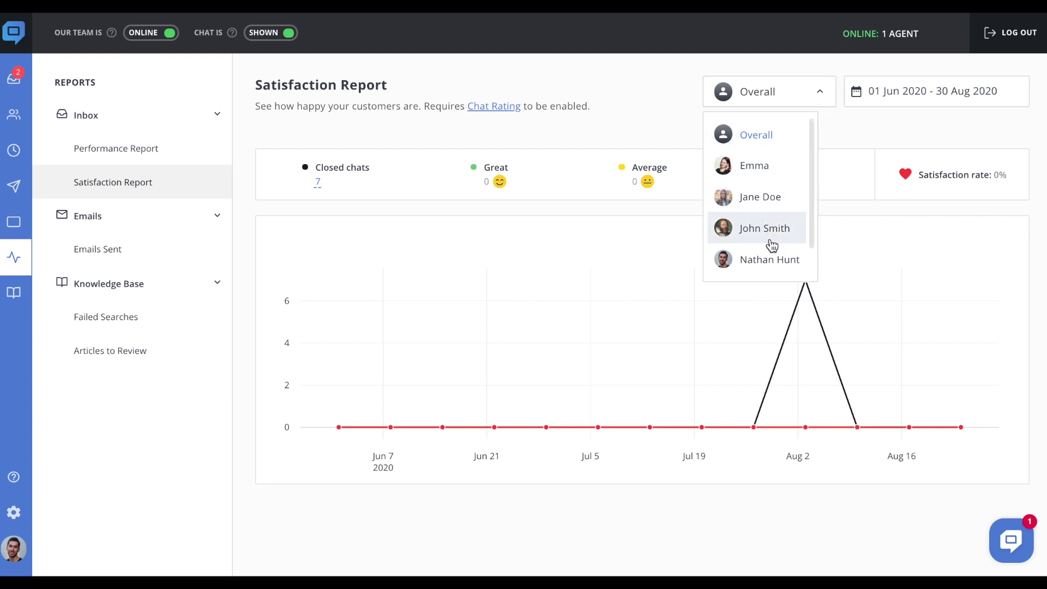
{"action": "left_click", "coordinate": [771, 262]}
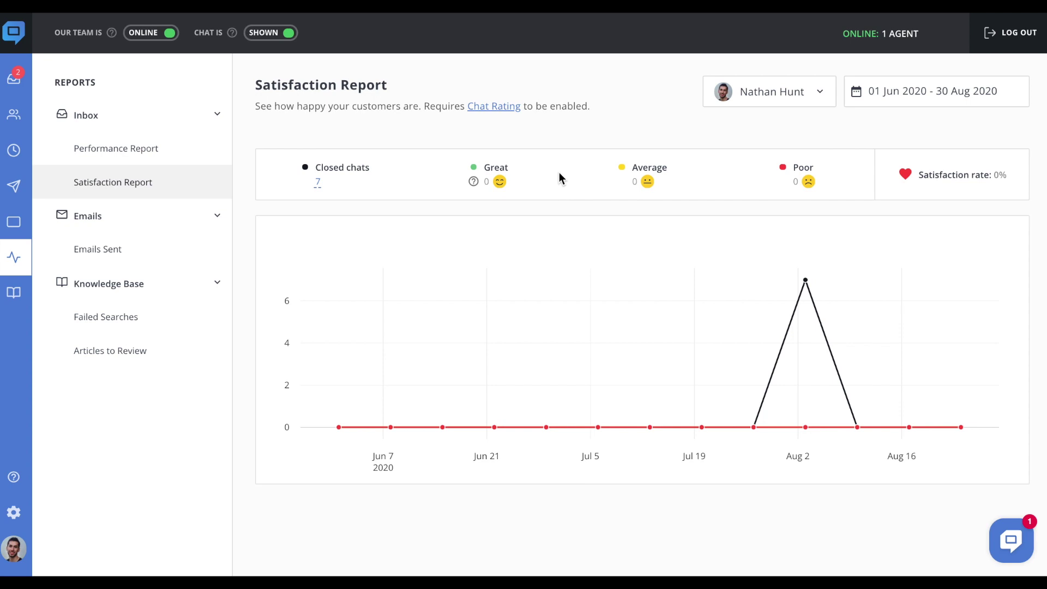
View the Emails Sent report and the knowledge base's Failed Searches and Articles to Review reports
{"action": "left_click", "coordinate": [184, 238]}
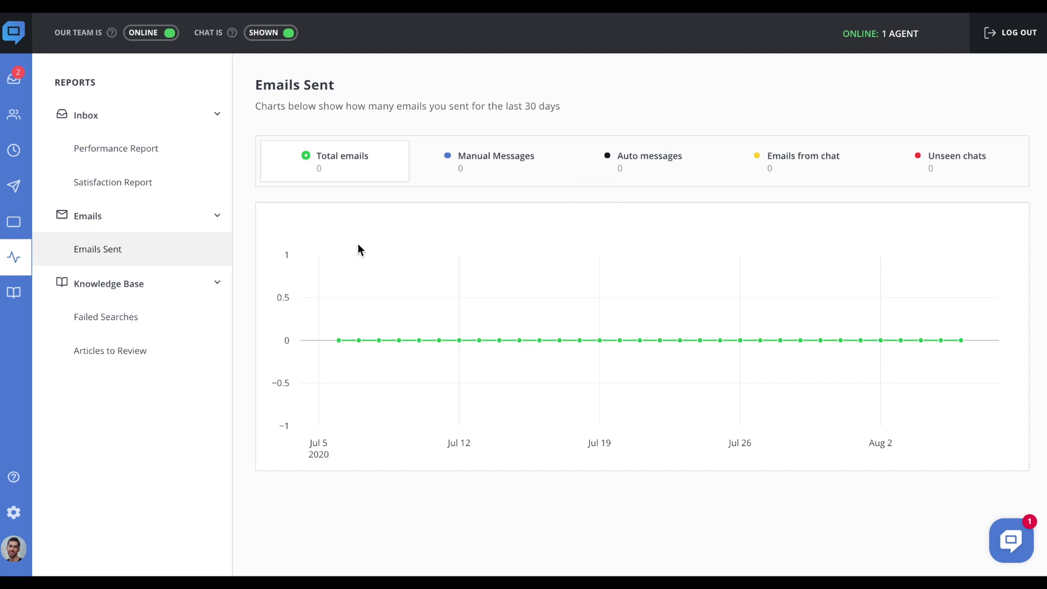
{"action": "left_click", "coordinate": [196, 320]}
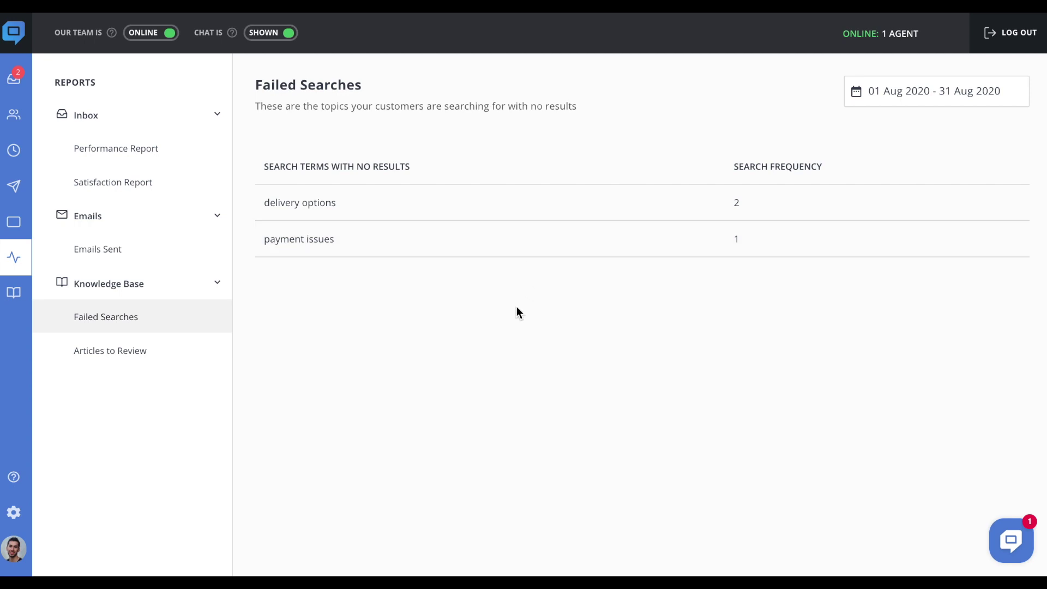
{"action": "left_click", "coordinate": [196, 354]}
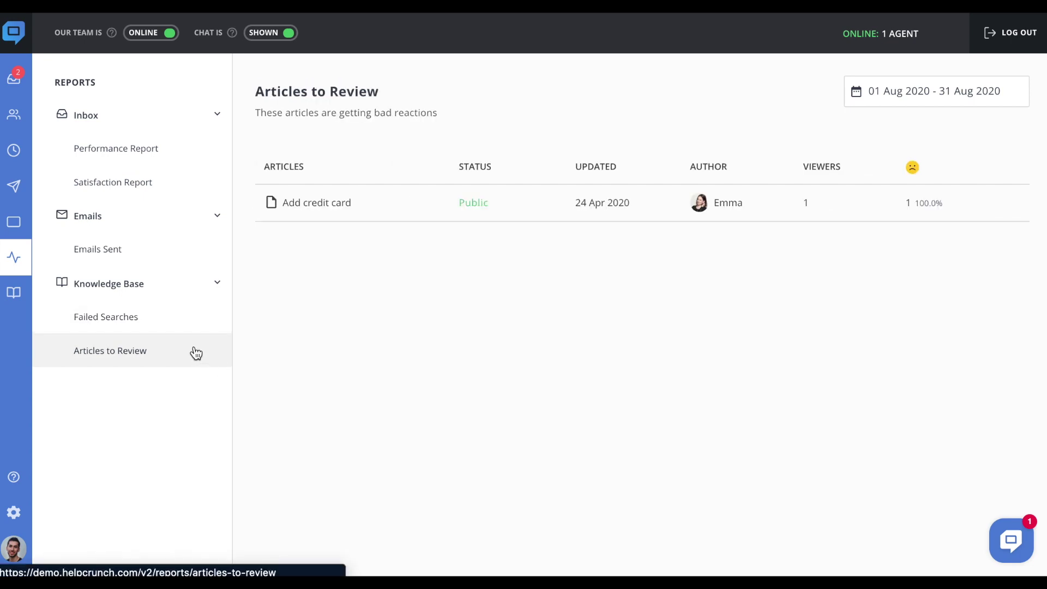